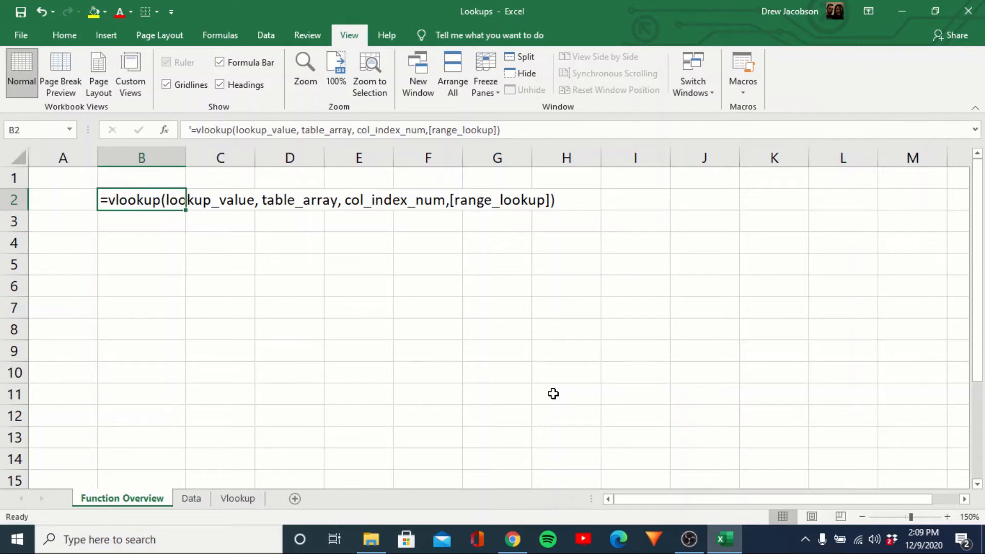
Switch from Function Overview to the Data sheet with the daily Date/Open/High/Low/Close table.
key(ctrl+Page_Down)
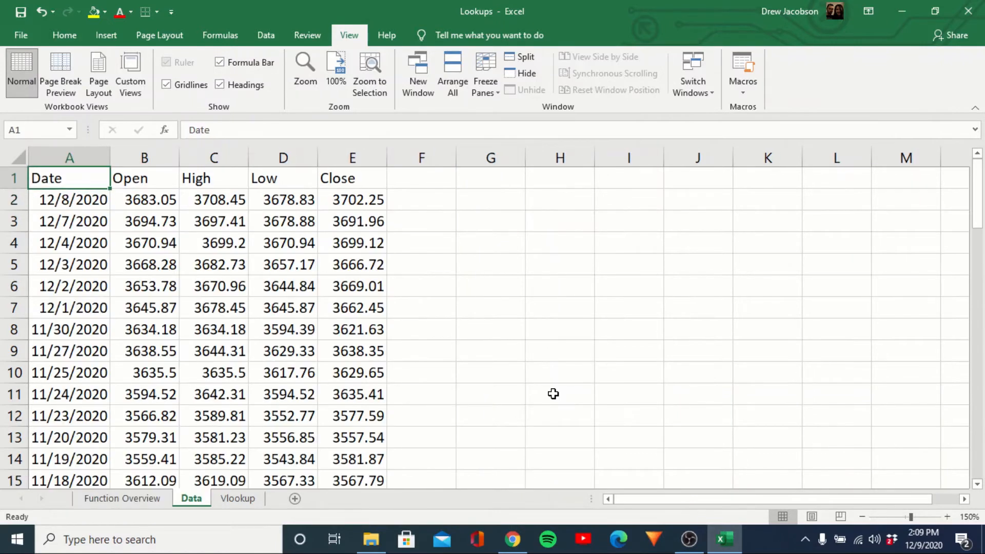
Browse the Data table from the 12/8/2020 row down to the last row and back.
key(Down)
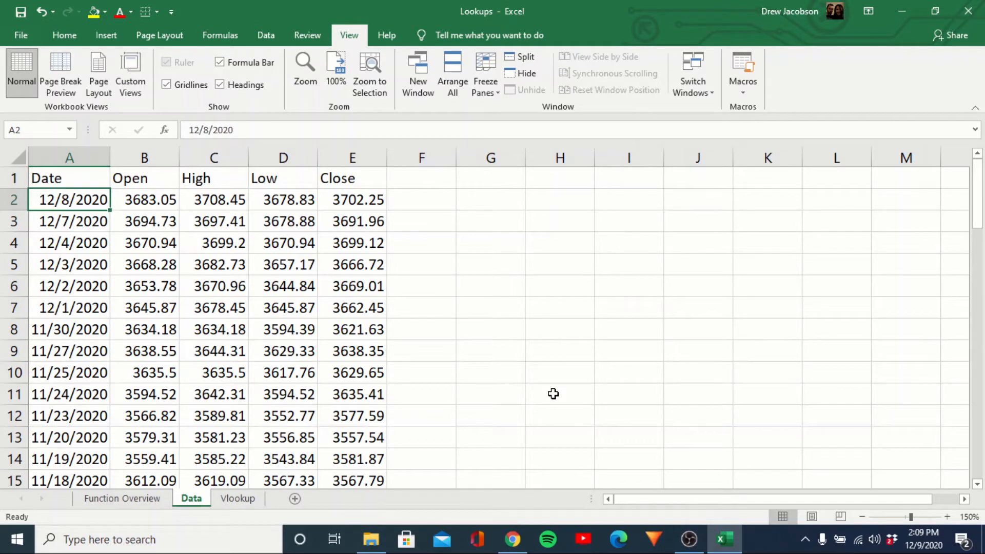
key(Right)
key(Right)
key(Right)
key(Left)
key(Left)
key(Left)
key(ctrl+Down)
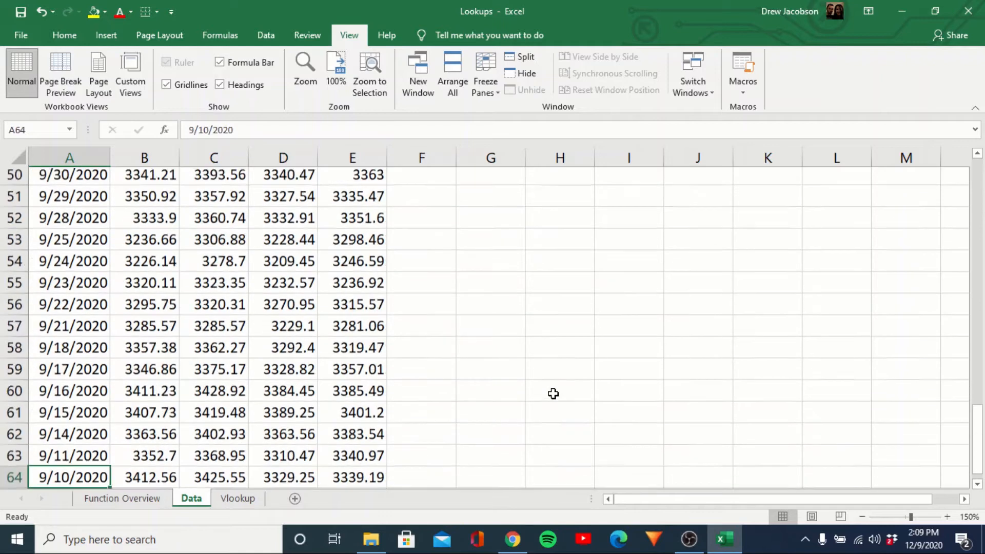
key(ctrl+Up)
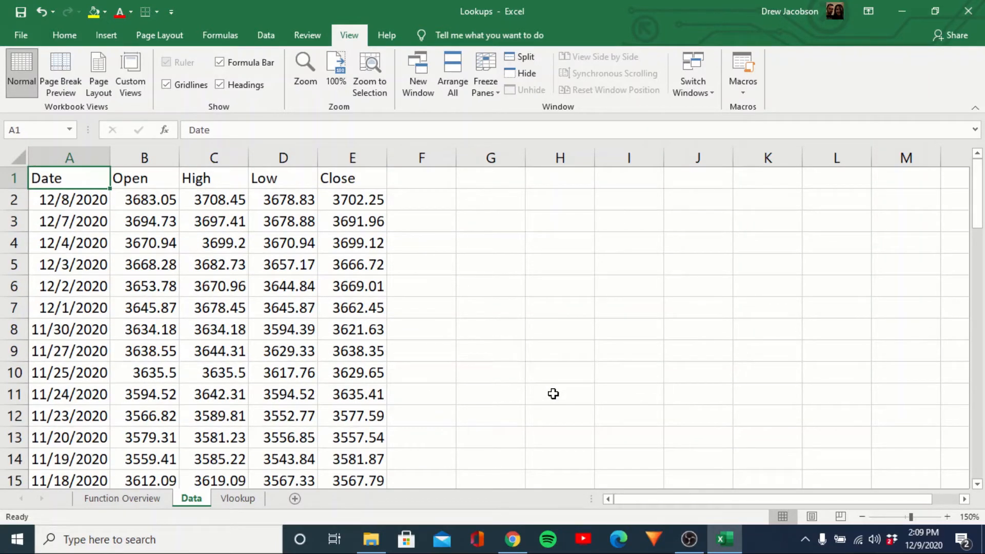
Move to the Vlookup sheet and review the empty Open–Close cells for 12/8/2020 and 11/2/2020.
key(ctrl+Page_Down)
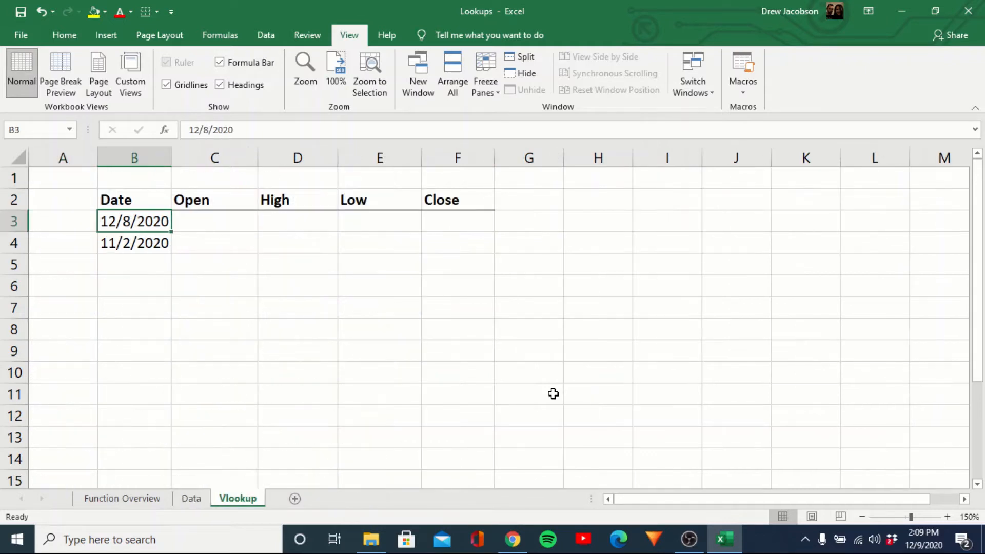
key(Right)
key(Right)
key(Right)
key(Right)
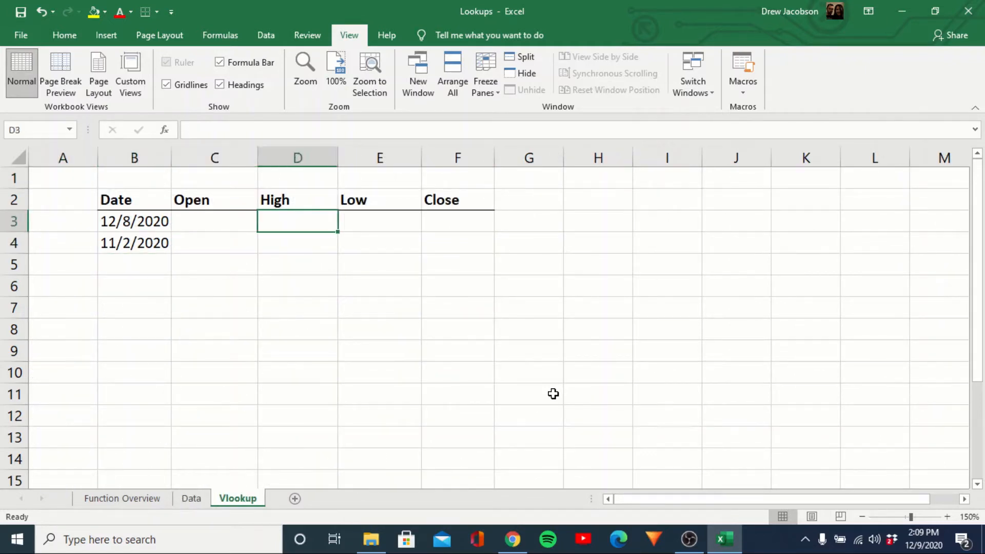
key(Left)
key(Left)
key(Left)
key(Left)
key(Right)
key(Down)
key(Left)
key(Up)
key(Right)
key(Right)
key(Right)
key(Right)
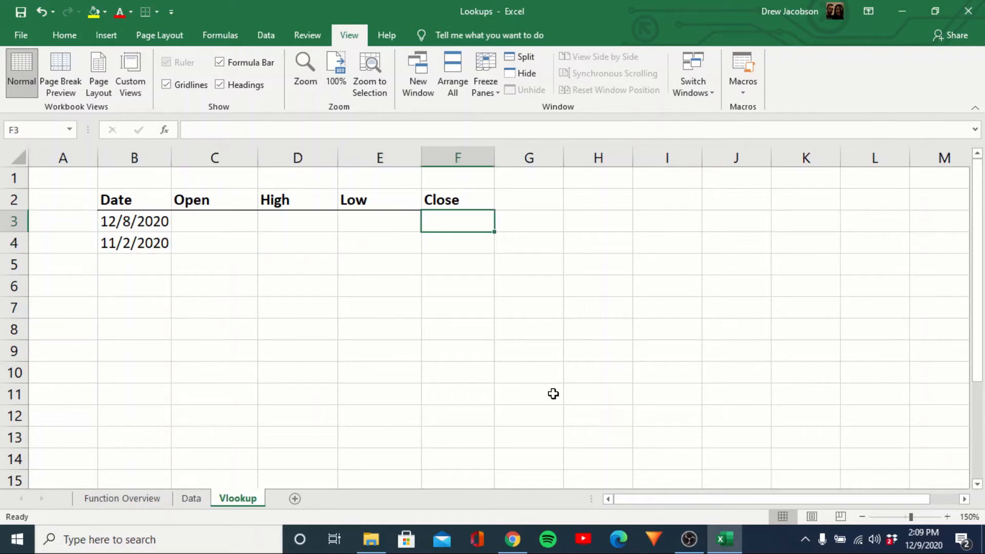
key(Left)
key(Left)
key(Left)
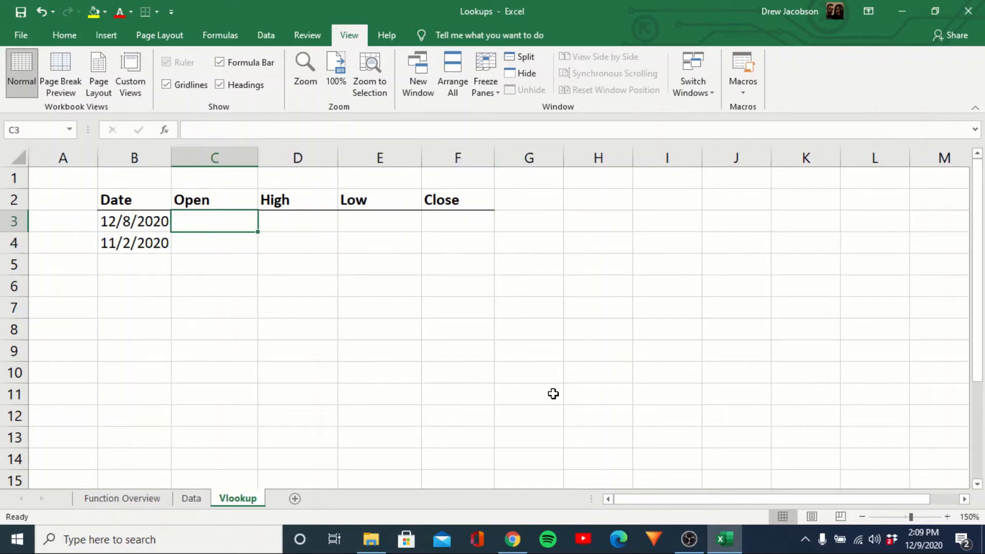
Start a VLOOKUP in C3 with B3 as lookup value and Data!A1:E64 as the table.
text(=vloo)
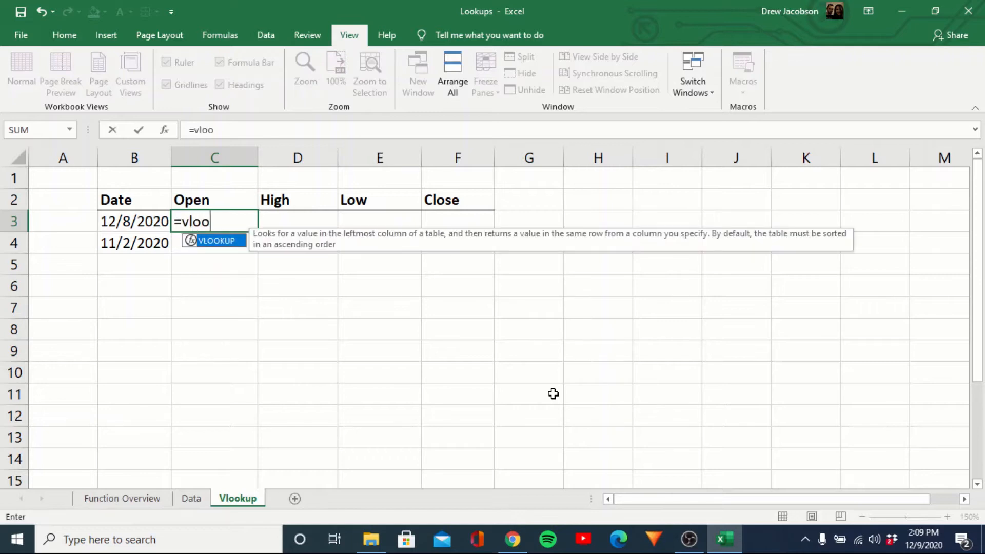
text(kup()
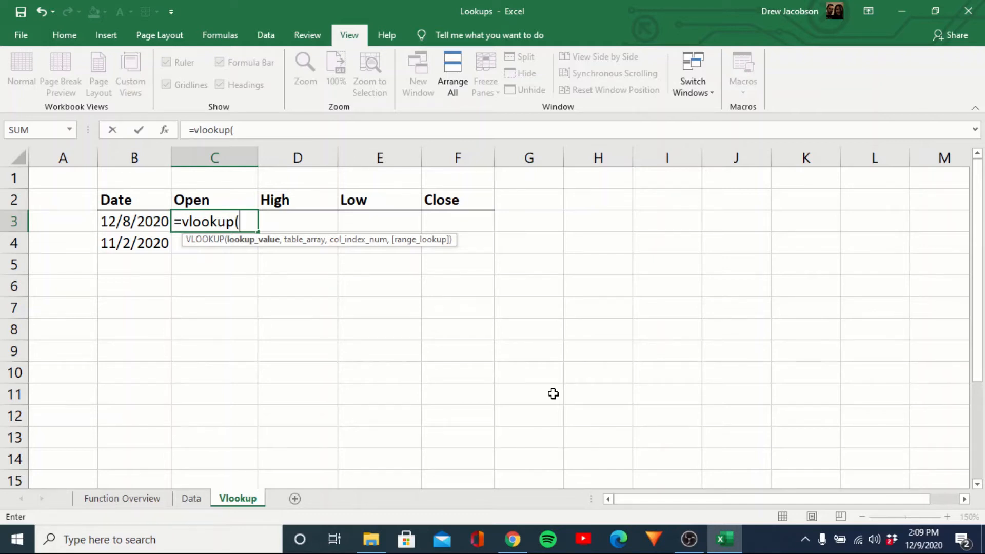
click(128, 221)
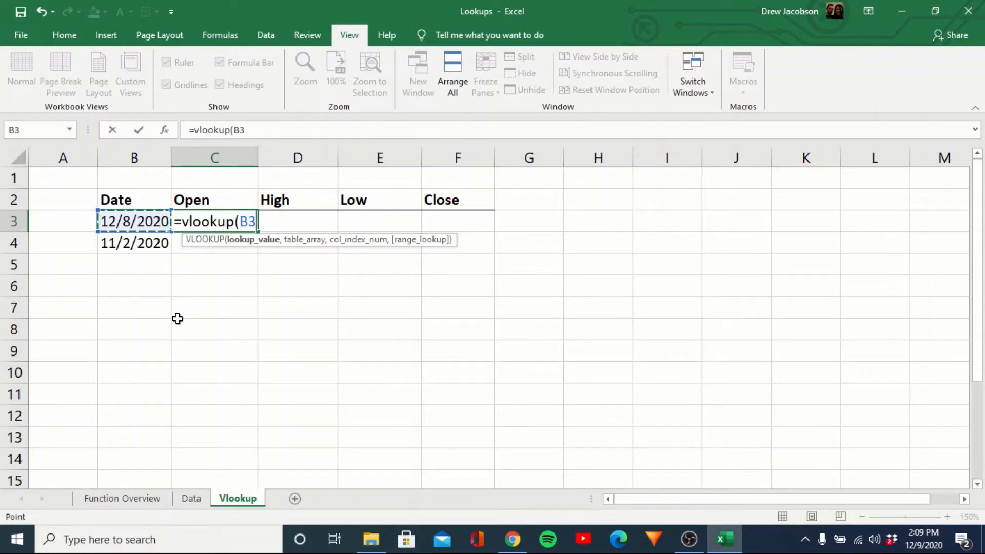
text(,)
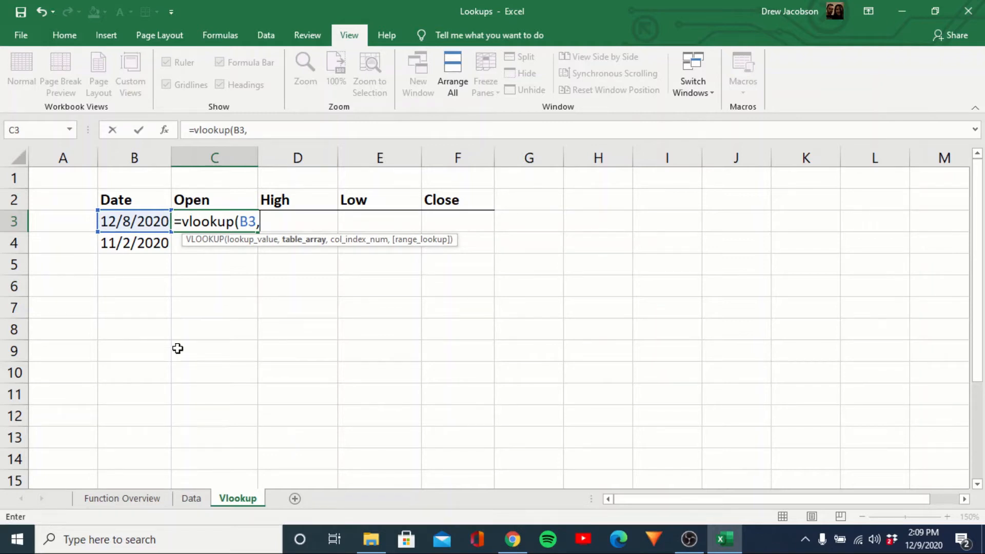
click(196, 500)
click(60, 181)
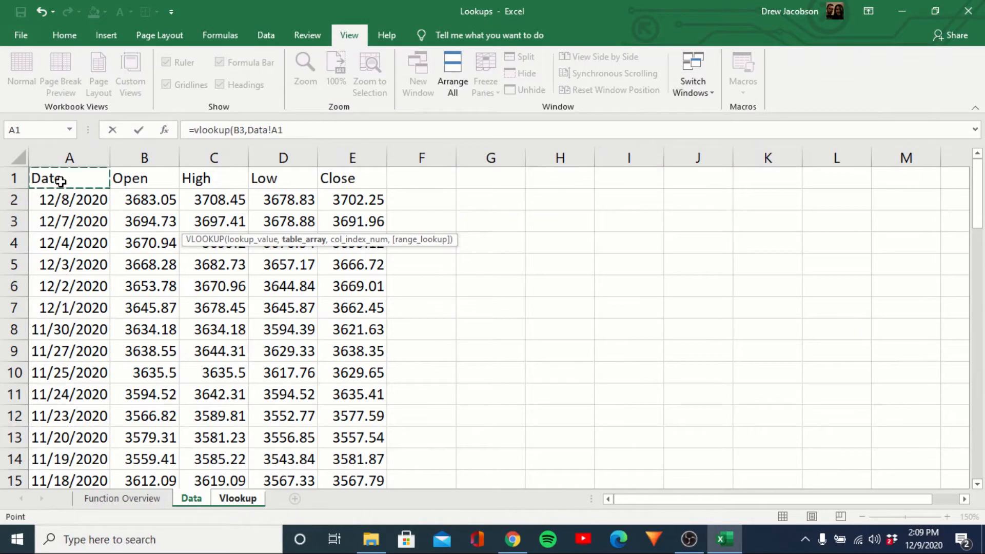
key(ctrl+shift+Right)
key(ctrl+shift+Down)
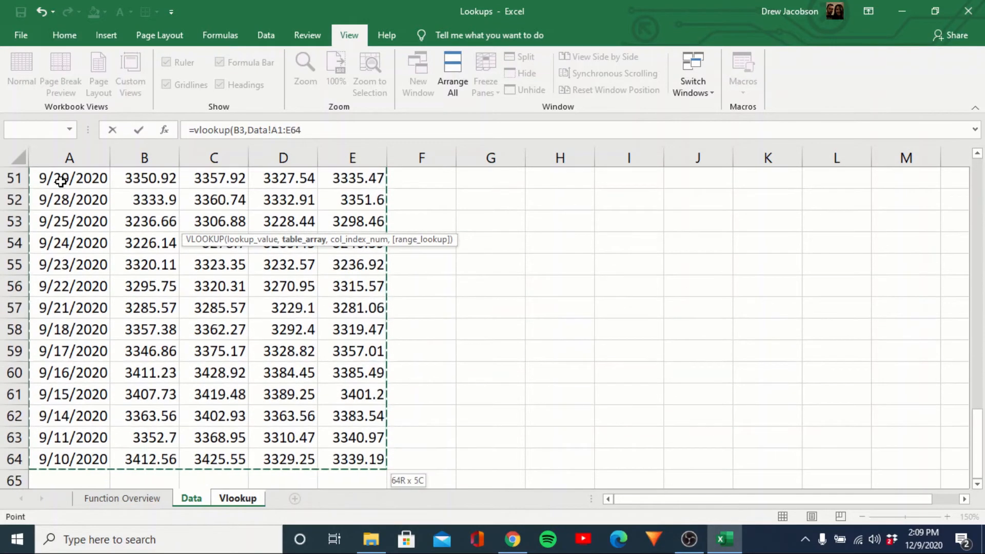
Finish the formula with column index 2 and exact match, returning Open 3,683.05.
text(,)
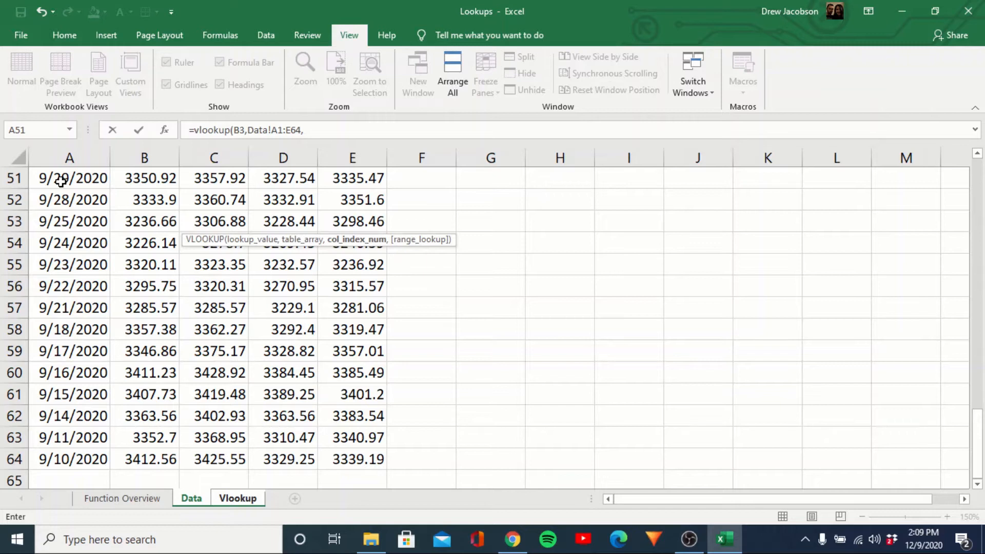
scroll(185, 274, up, 15)
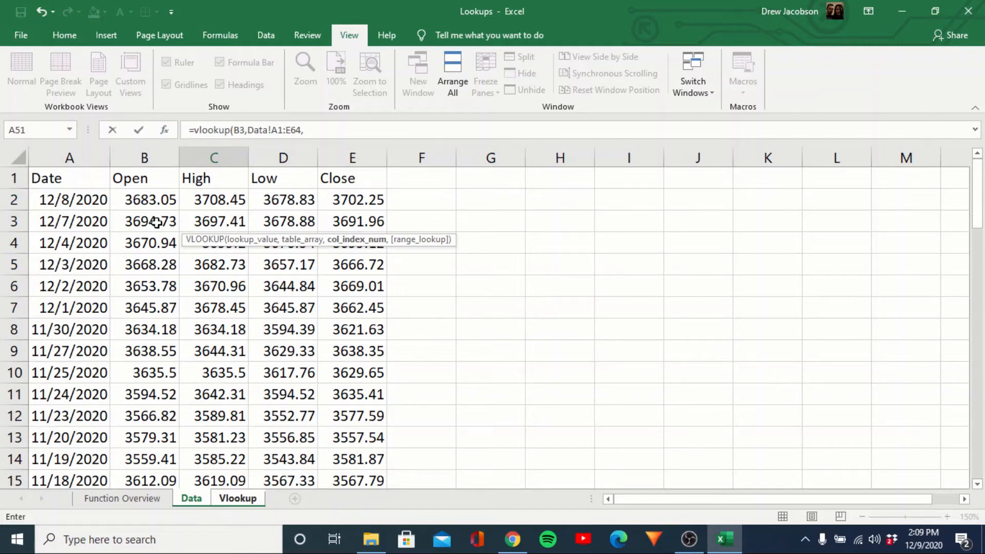
click(69, 155)
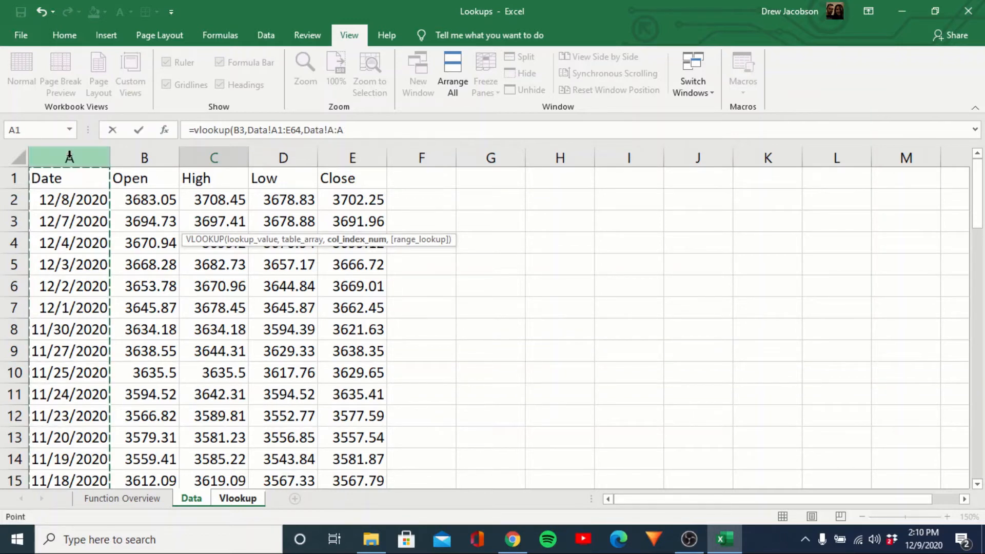
click(141, 155)
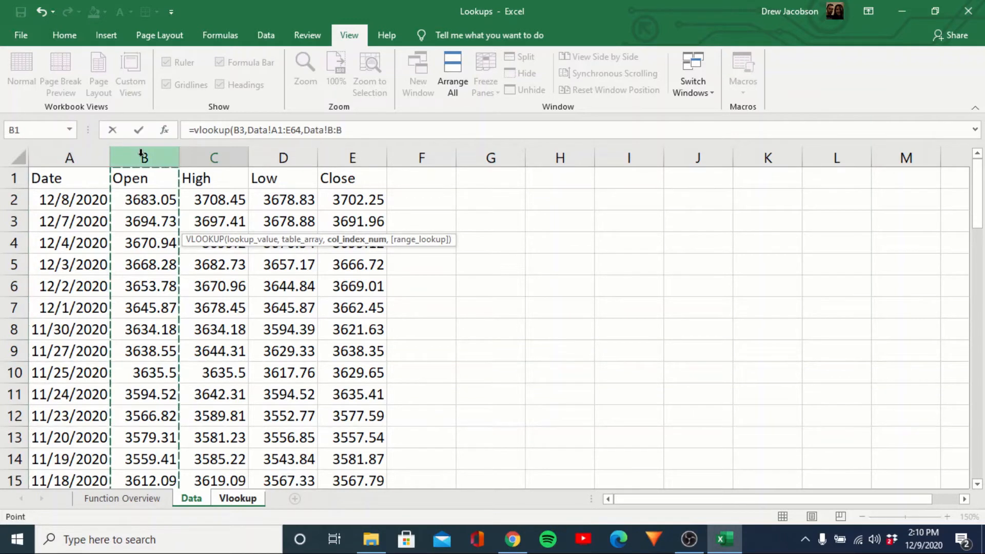
click(367, 128)
key(shift+Left)
key(shift+Left)
key(shift+Left)
key(shift+Left)
key(shift+Left)
key(shift+Left)
key(shift+Left)
key(shift+Left)
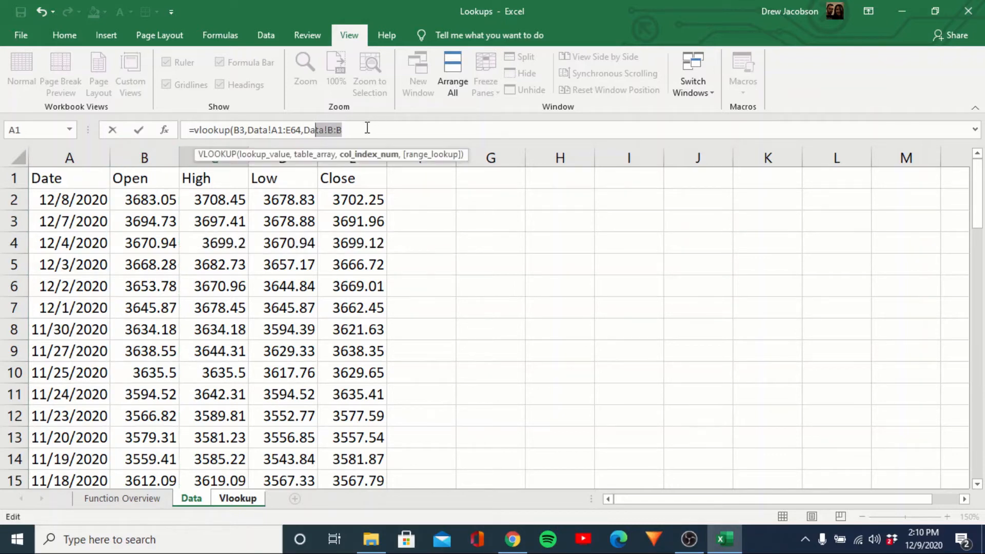
text(2,0))
key(Return)
key(Up)
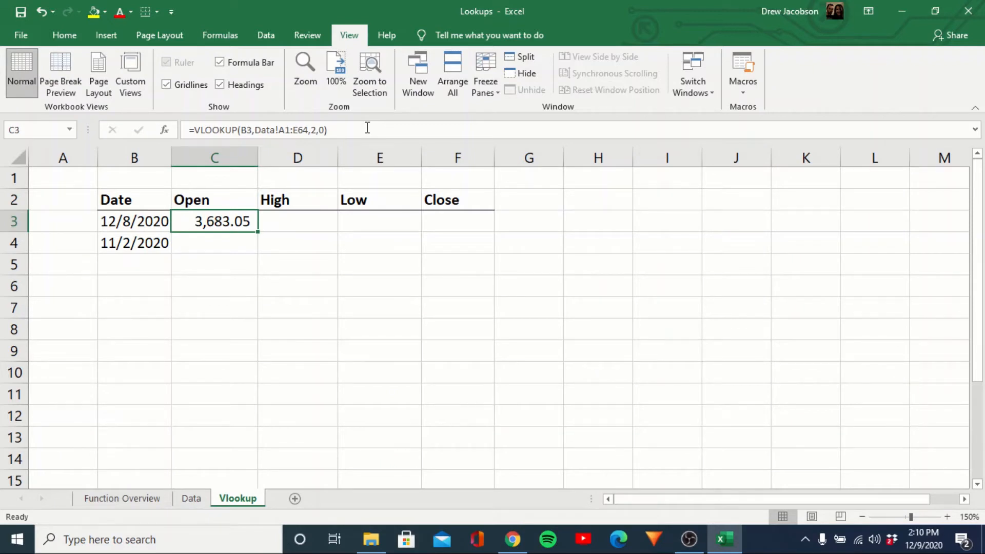
Verify on the Data sheet that 12/8/2020 has Open 3683.05.
key(ctrl+Page_Up)
key(Down)
key(Right)
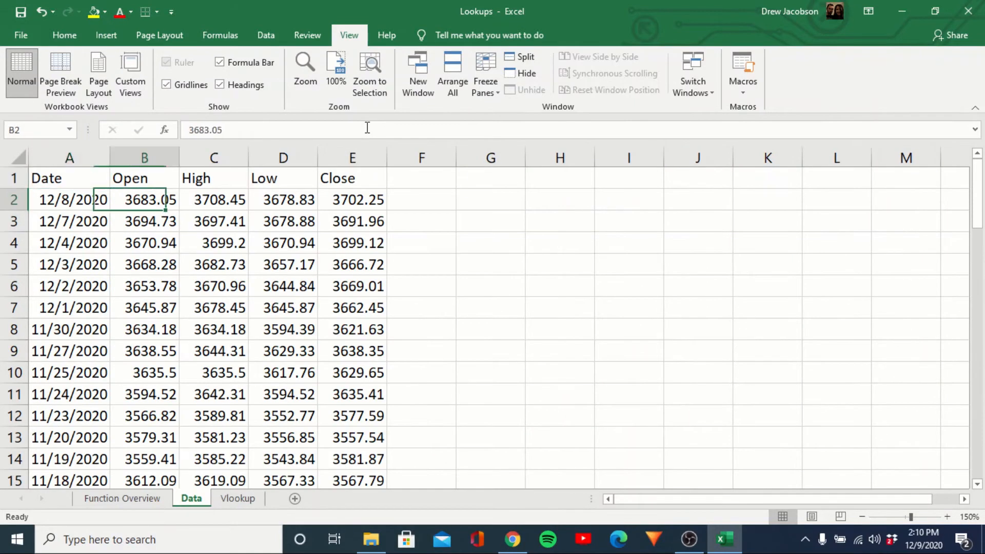
key(Left)
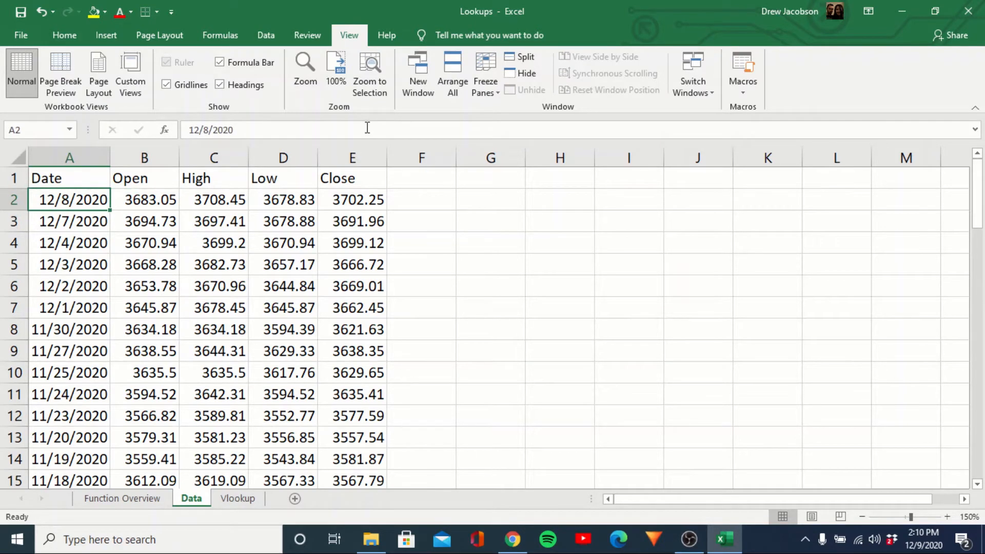
key(ctrl+Page_Down)
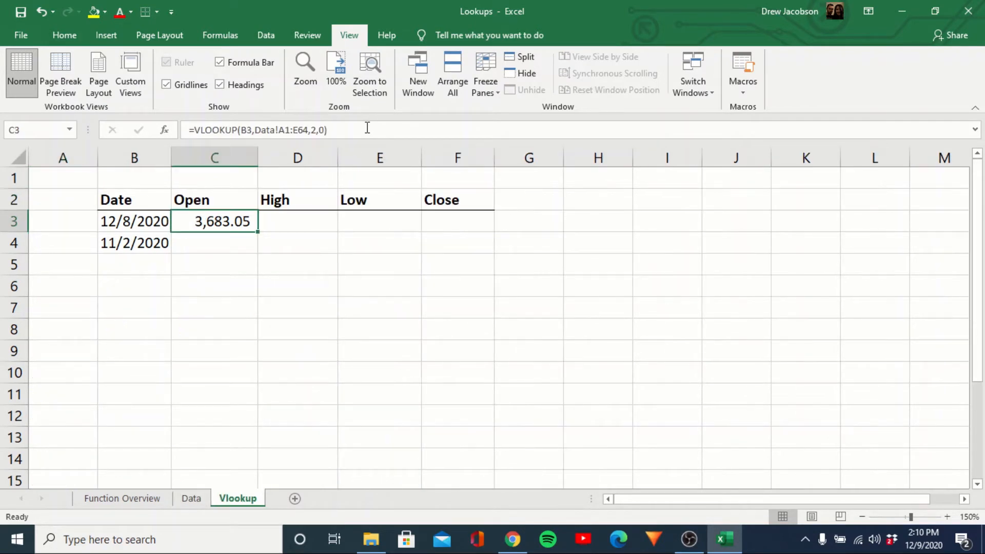
Anchor C3's references as $B3 and $A$1:$E$64.
click(256, 130)
key(F4)
key(F4)
key(F4)
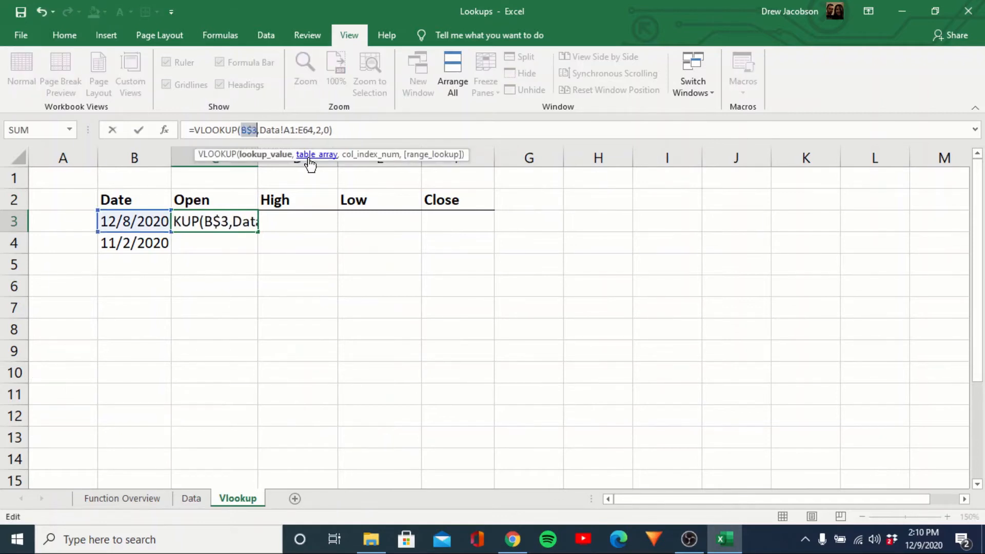
click(293, 130)
key(F4)
click(317, 129)
key(F4)
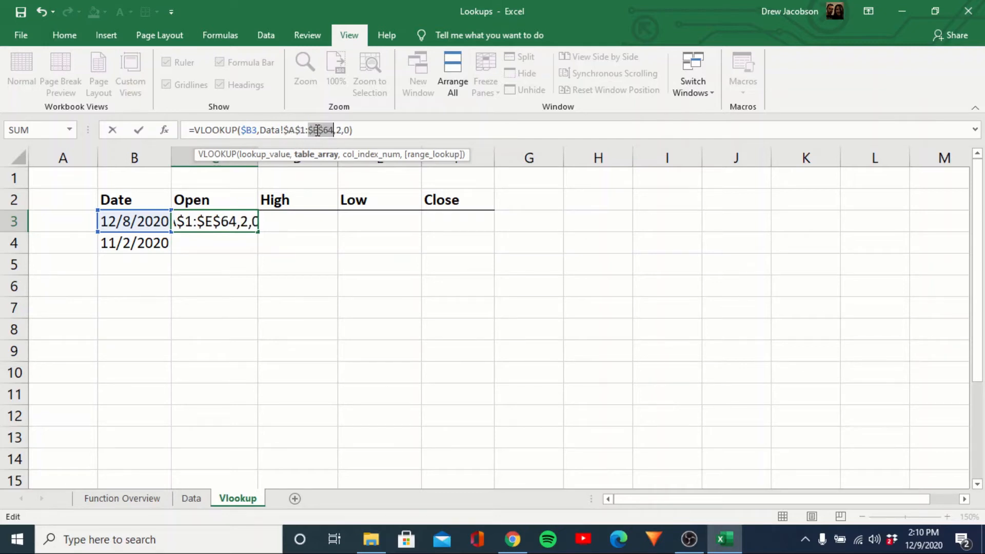
key(Return)
Paste the C3 lookup formula as formulas only into D3:F3.
key(Up)
key(ctrl+c)
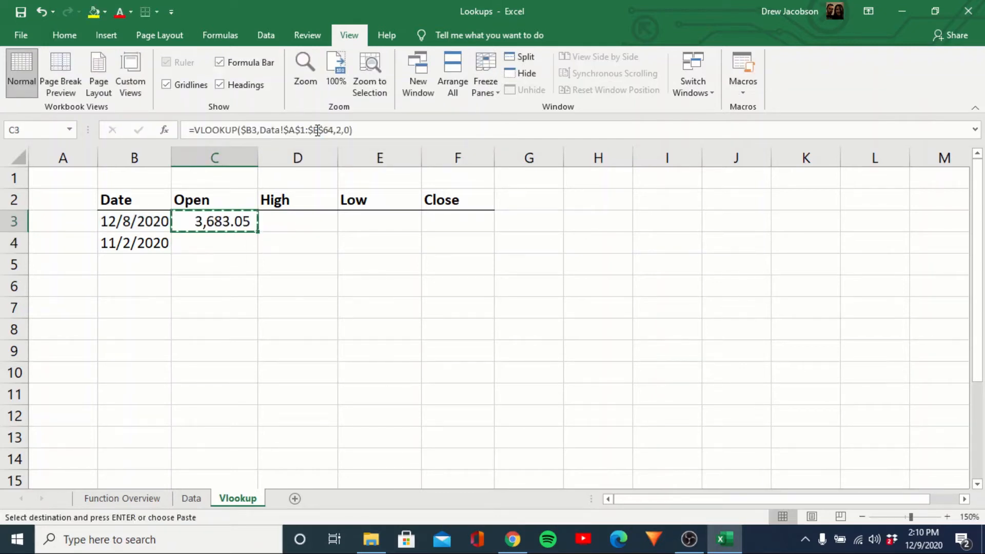
key(Right)
key(shift+Right)
key(shift+Right)
key(ctrl+alt+v)
key(f)
key(Return)
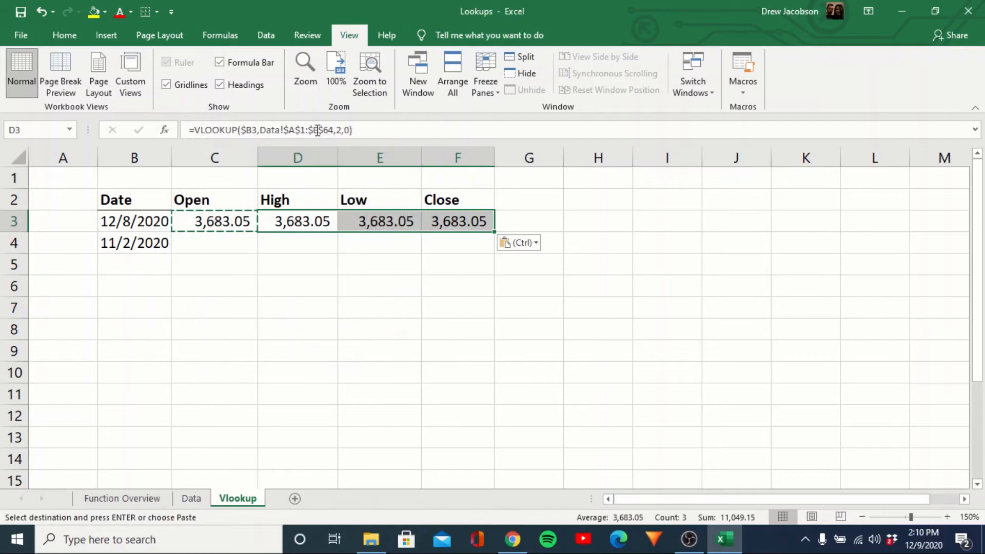
key(Escape)
key(Left)
Inspect the copied formulas in the High, Low and Close cells without changing them.
key(Down)
key(Up)
key(Right)
key(Right)
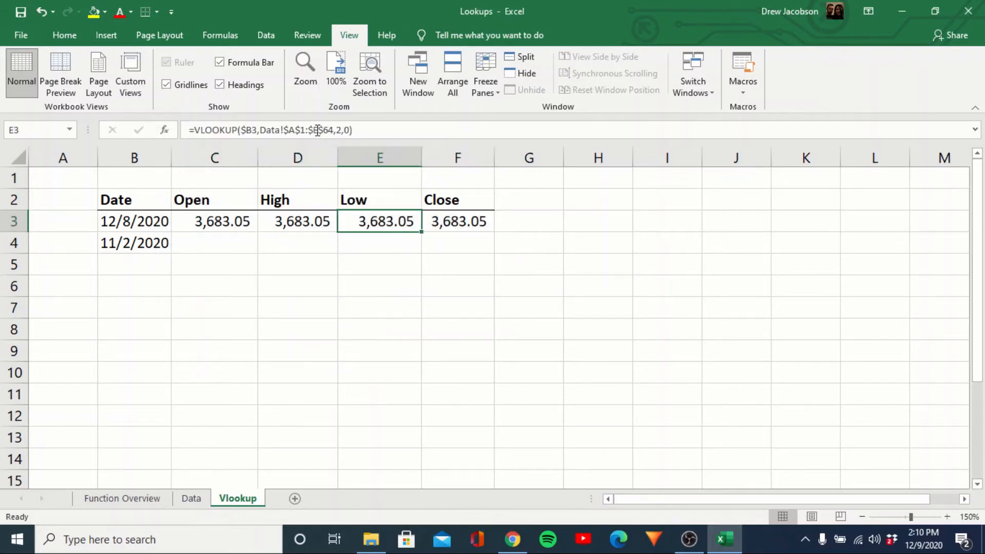
key(Left)
key(Left)
key(Right)
key(F2)
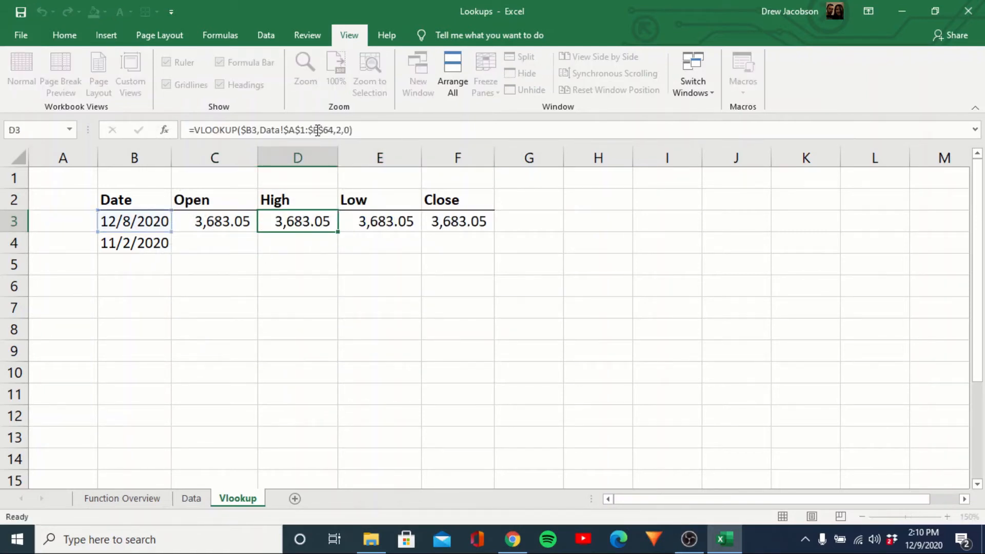
key(Escape)
key(Right)
key(F2)
key(Escape)
key(Right)
key(F2)
key(Escape)
key(Left)
key(Left)
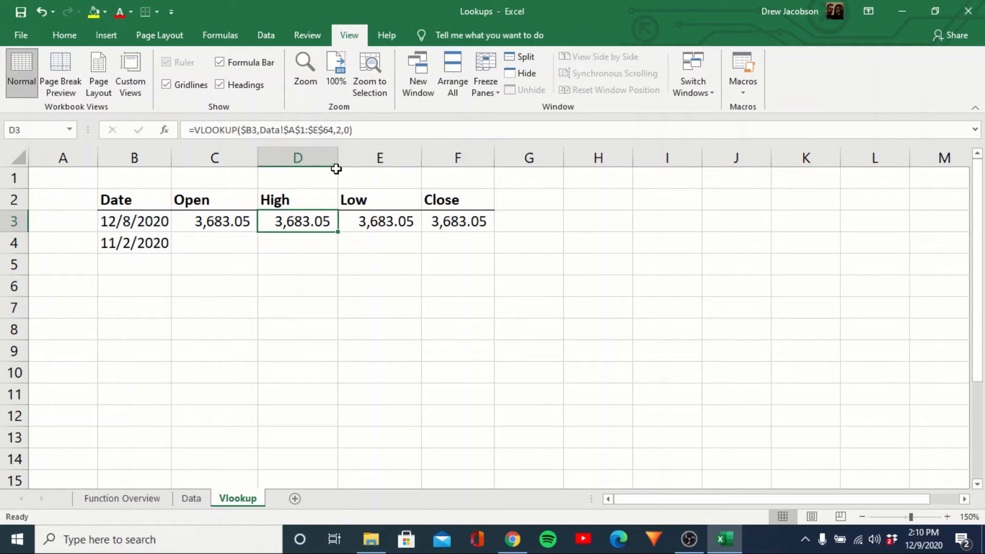
Change the High lookup in D3 to return column 3.
click(341, 130)
key(BackSpace)
text(3)
key(Return)
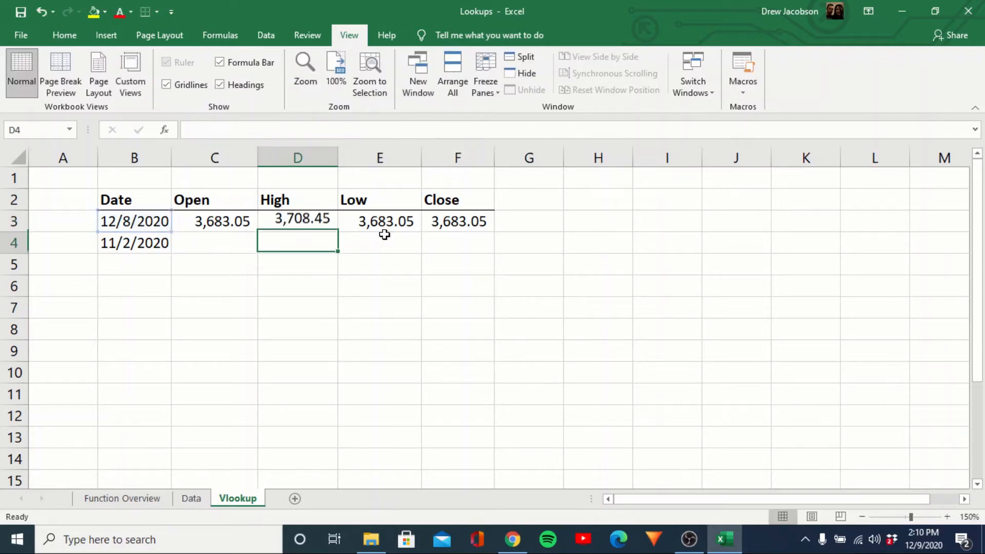
click(384, 234)
Change the column index to 4 for Low in E3 and 5 for Close in F3.
click(346, 133)
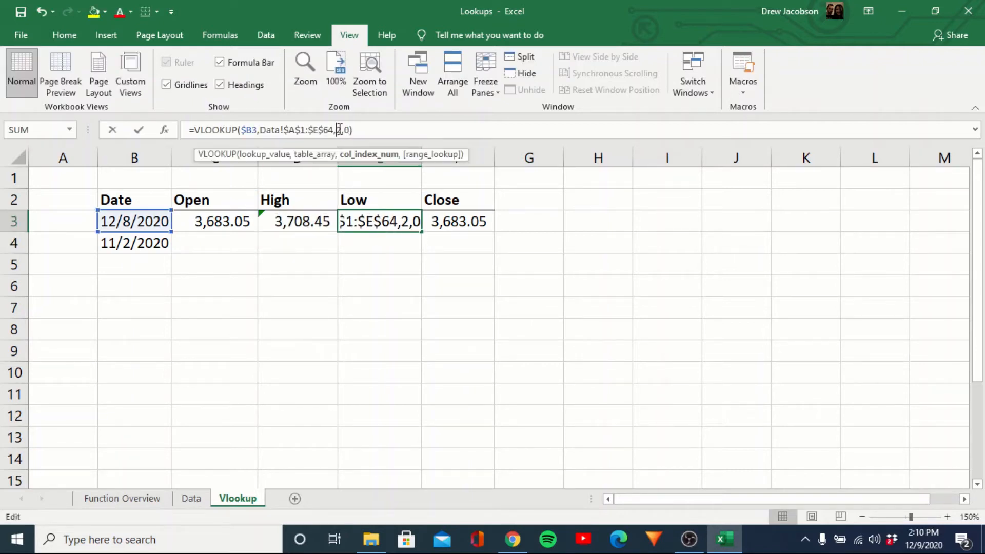
key(BackSpace)
text(4)
key(Return)
key(Up)
key(Right)
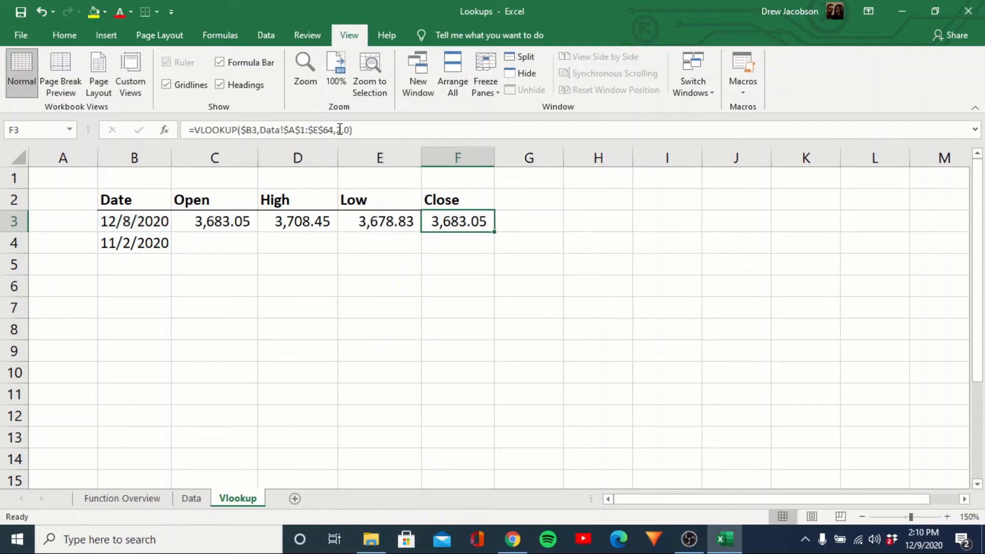
click(340, 130)
key(BackSpace)
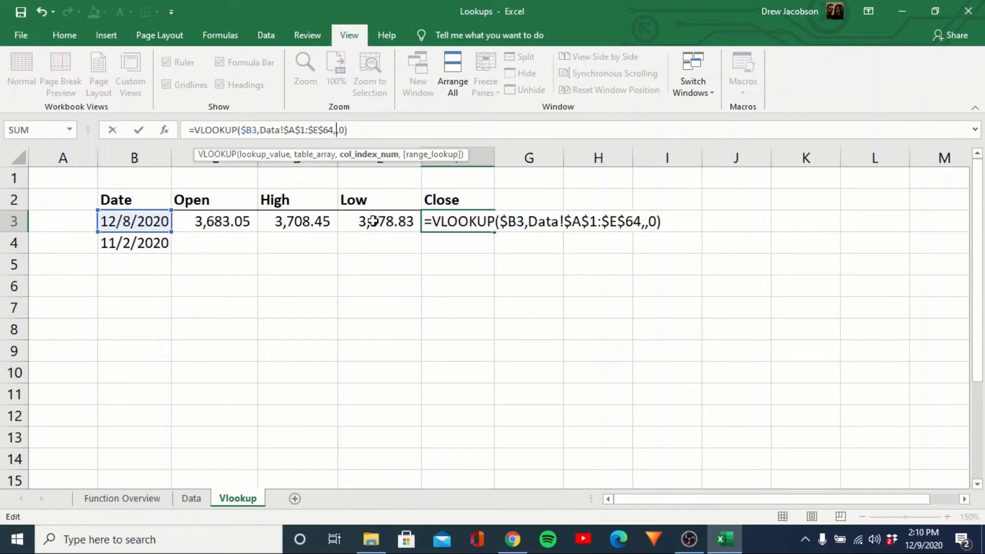
text(5)
key(Return)
key(Left)
key(Left)
key(Left)
Copy the four lookup formulas from C3:F3 into C4:F4.
key(Up)
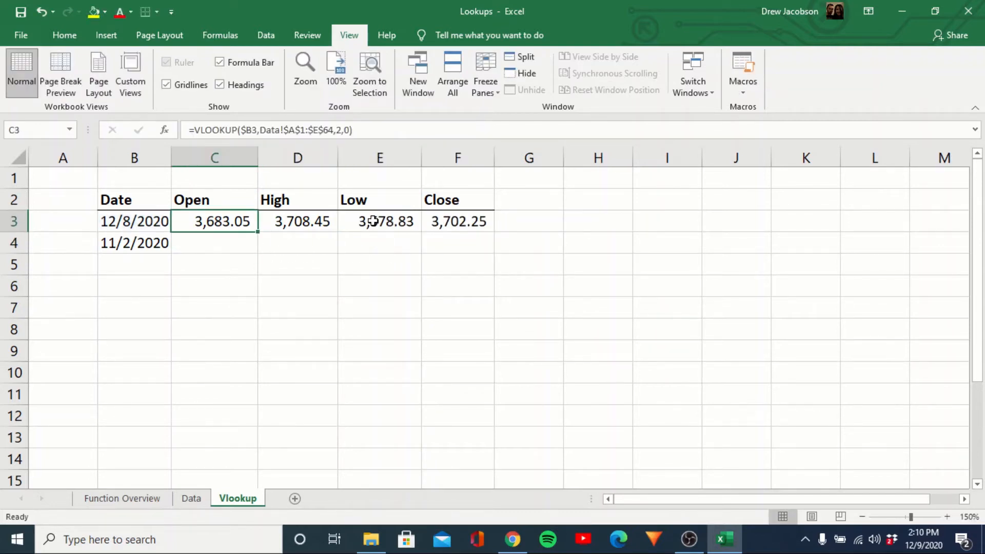
key(shift+Right)
key(shift+Right)
key(shift+Right)
key(ctrl+c)
key(Down)
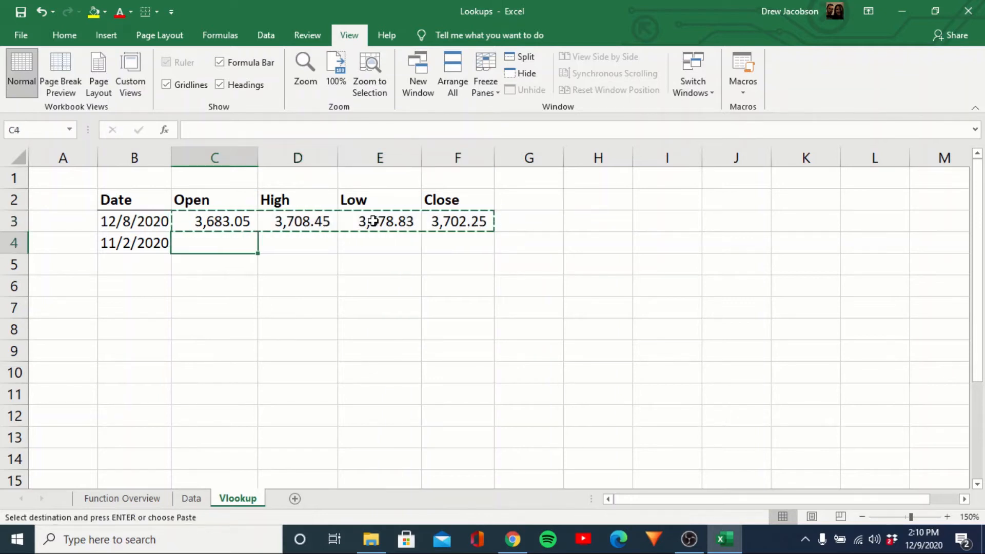
key(ctrl+alt+v)
key(Return)
key(Up)
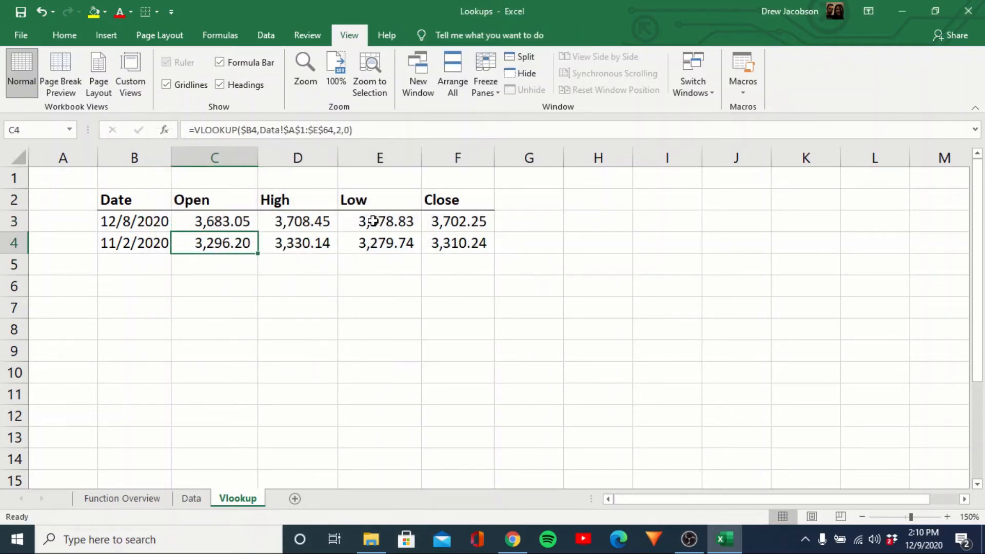
Replace the second lookup date in B4 with 10/30/2020.
key(Left)
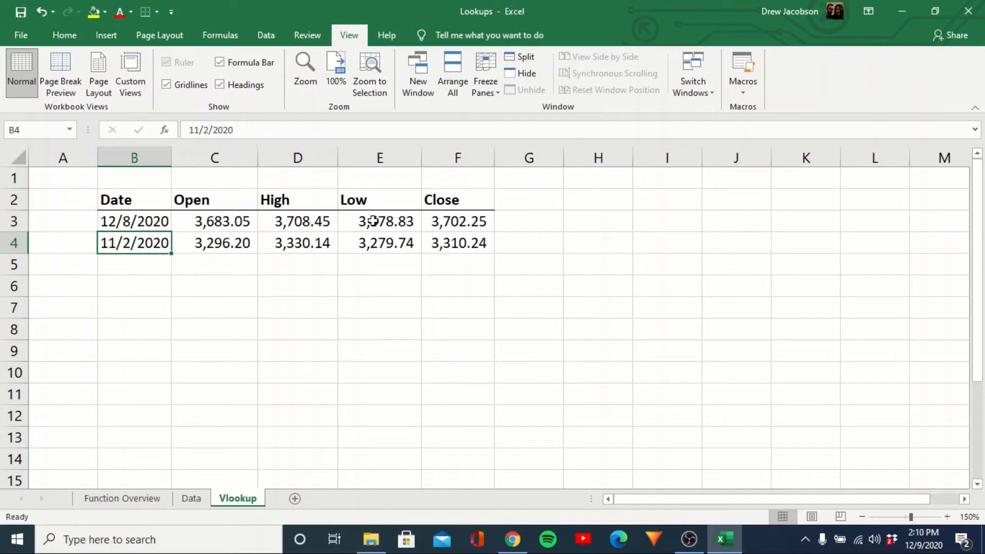
text(10/30/2020)
key(Return)
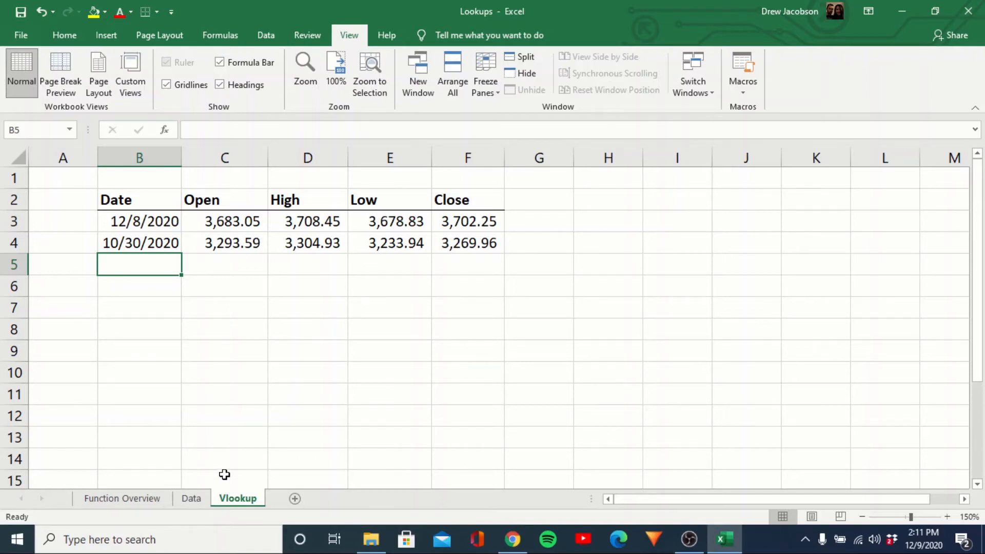
Insert a new column A on the Data sheet headed 'Previous Close', autofitted.
click(189, 500)
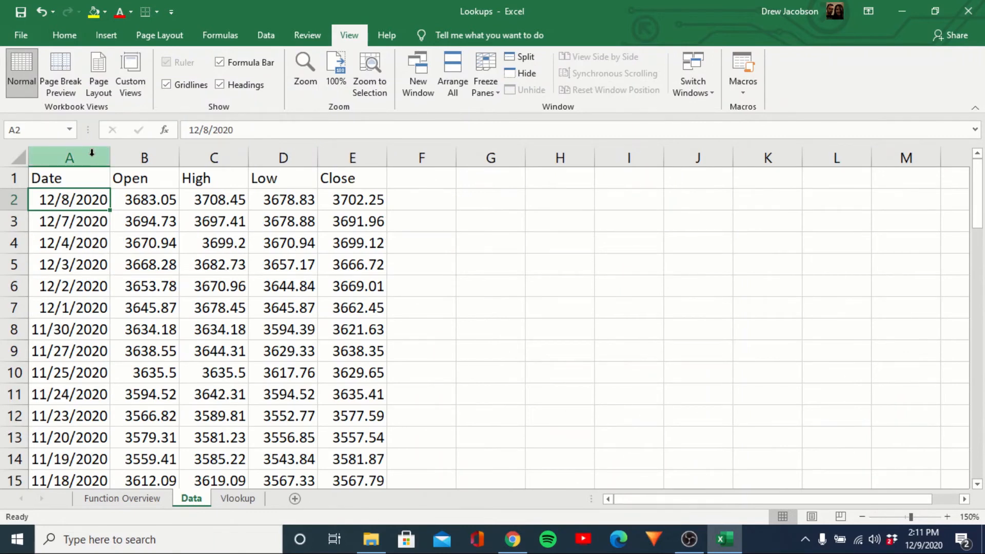
click(92, 152)
key(ctrl+shift+plus)
key(Down)
key(Up)
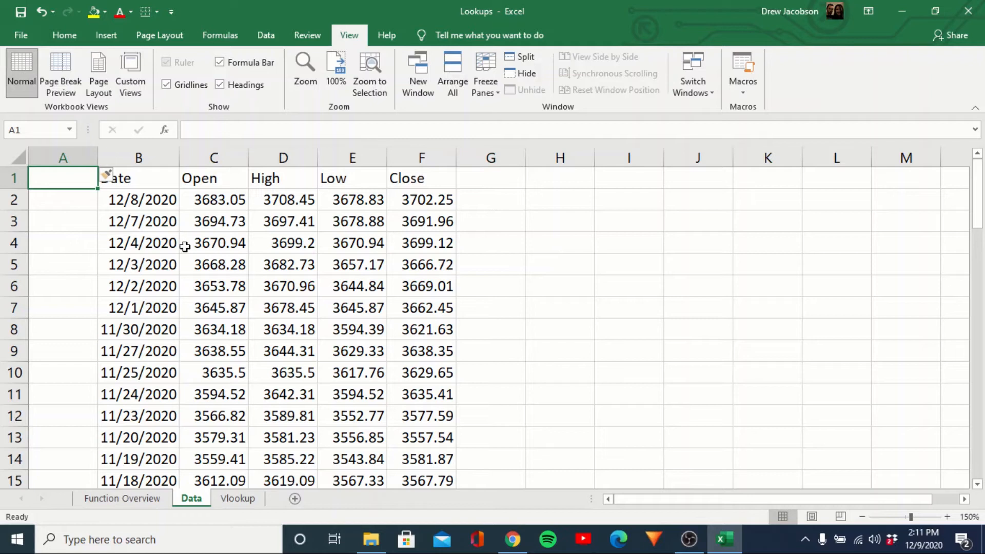
text(Previous Close)
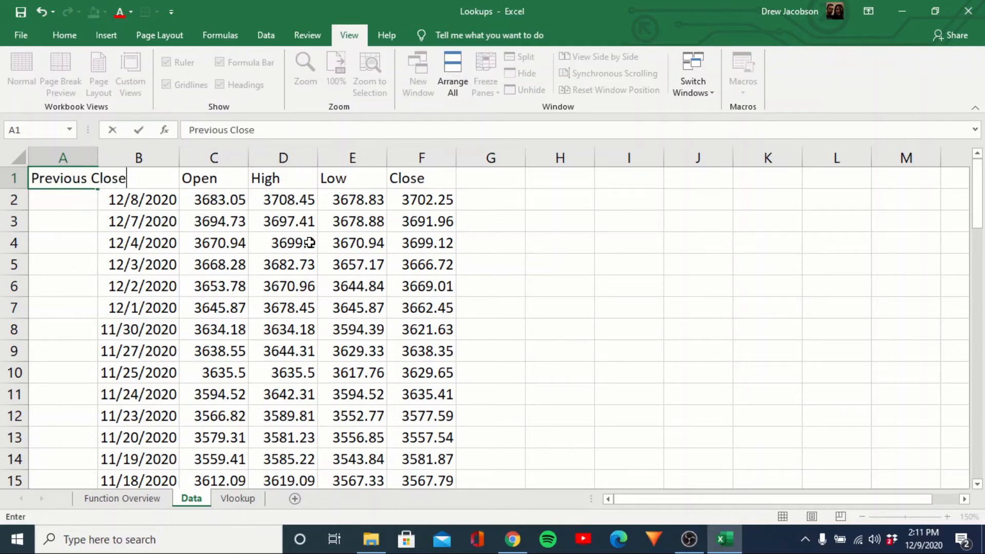
key(Return)
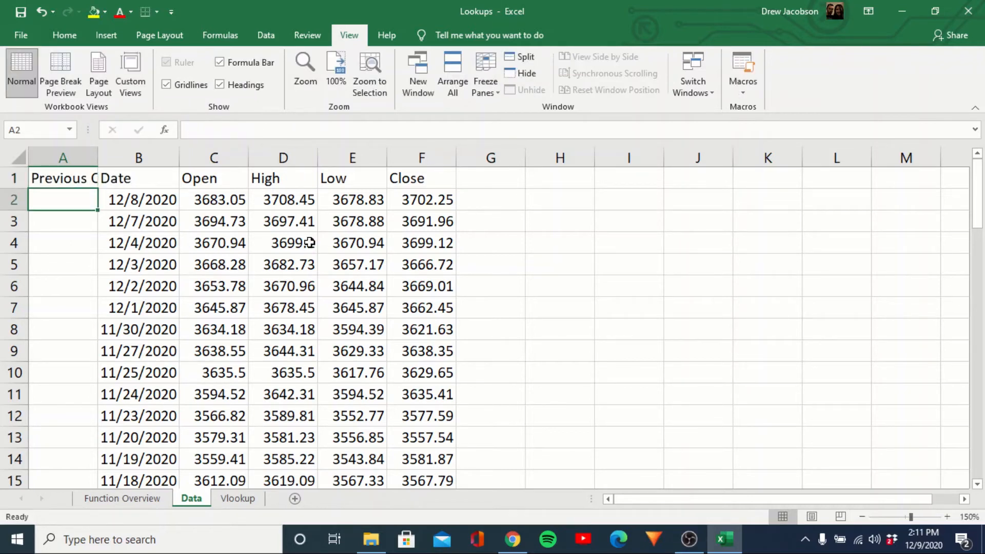
double_click(97, 157)
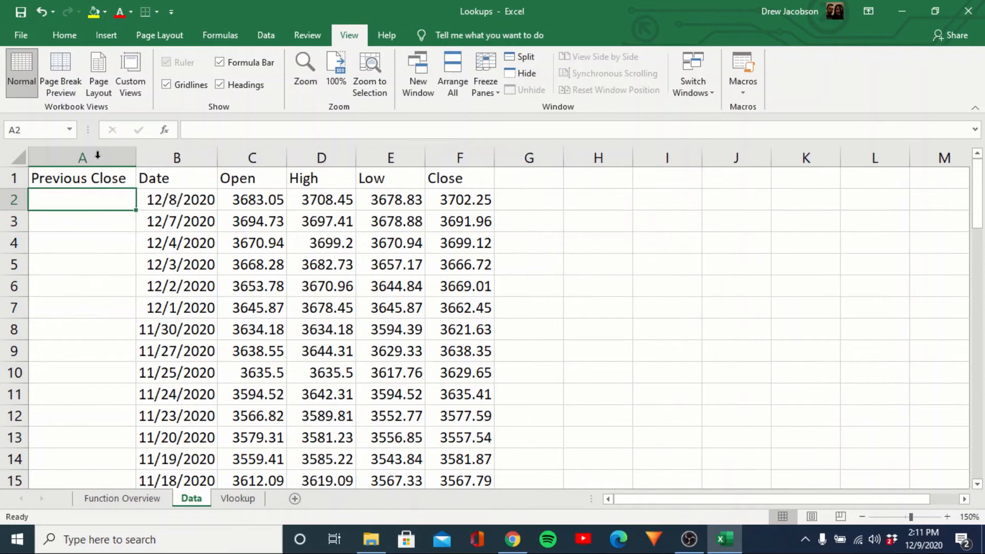
Enter =F2 in A3 to pull the previous row's Close, and copy it.
key(Down)
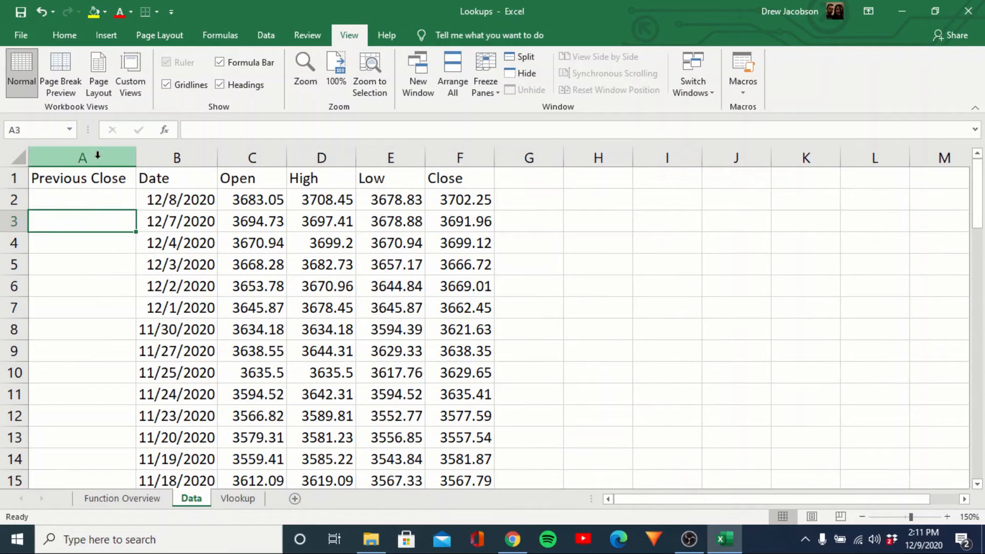
text(=)
key(Right)
key(Right)
key(Right)
key(Right)
key(Right)
key(Up)
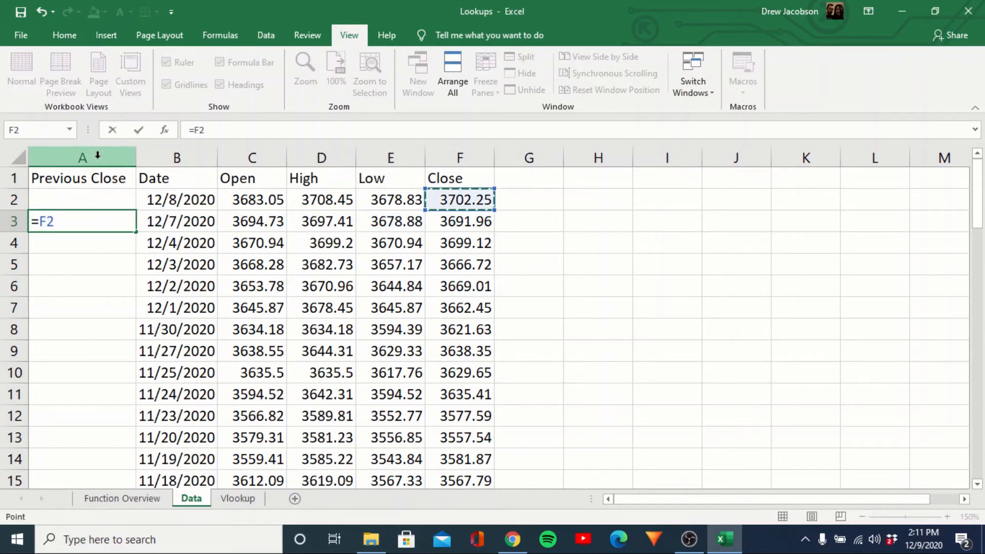
key(Return)
key(Up)
key(ctrl+c)
key(Right)
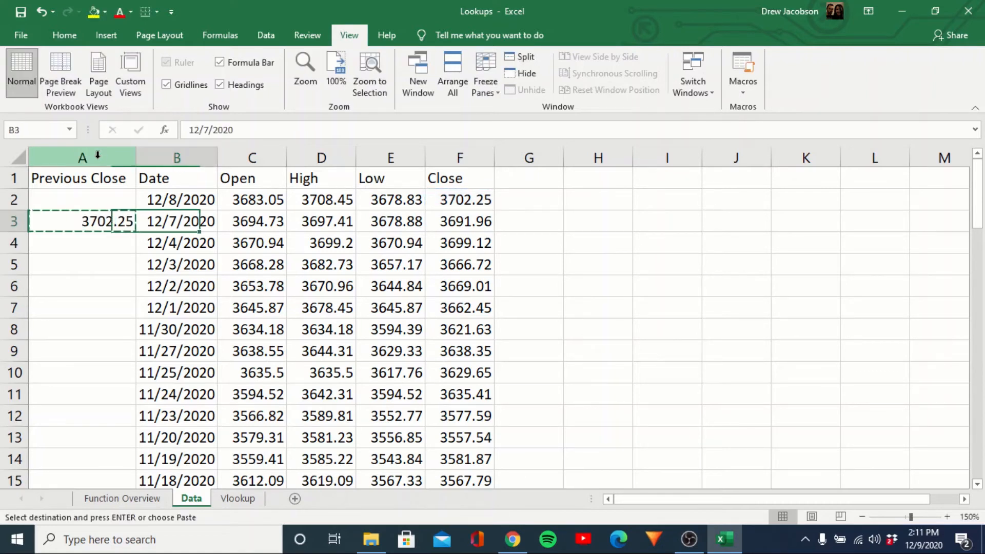
Paste the formula as formulas only down A3:A64.
key(ctrl+Down)
key(Left)
key(ctrl+shift+Up)
key(alt+e)
key(s)
key(f)
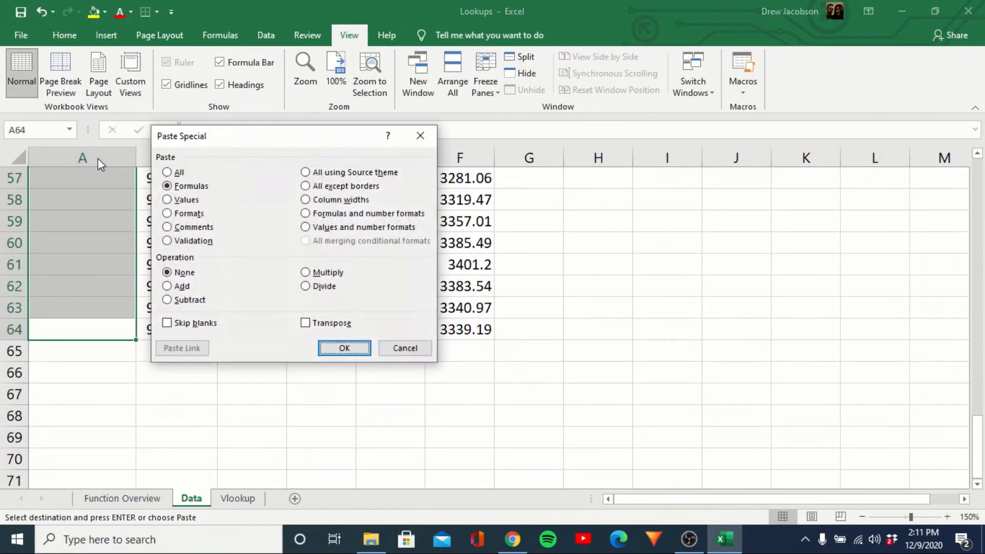
key(Return)
key(Right)
key(Up)
key(Left)
key(Down)
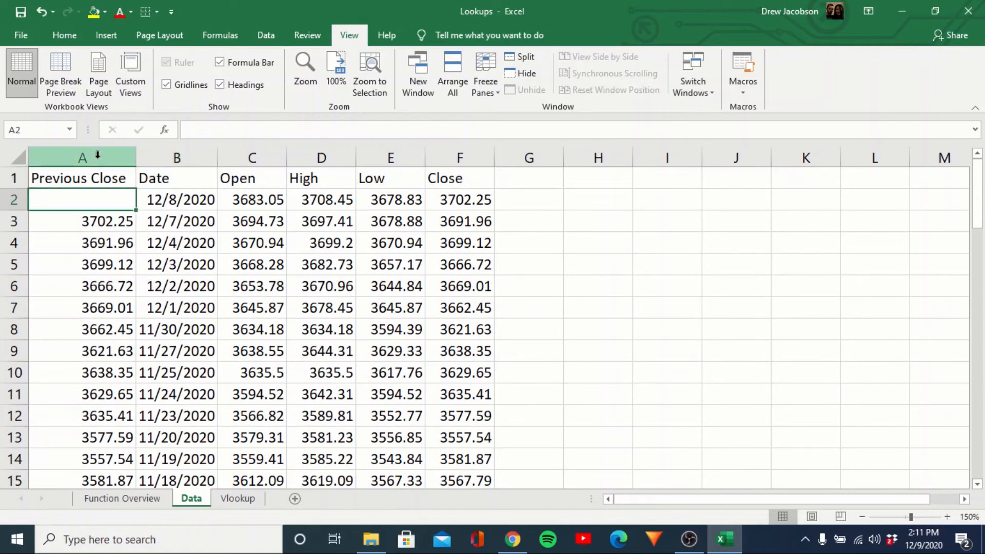
Retype C3 on the Vlookup sheet as a VLOOKUP using B3 as the lookup value.
click(244, 501)
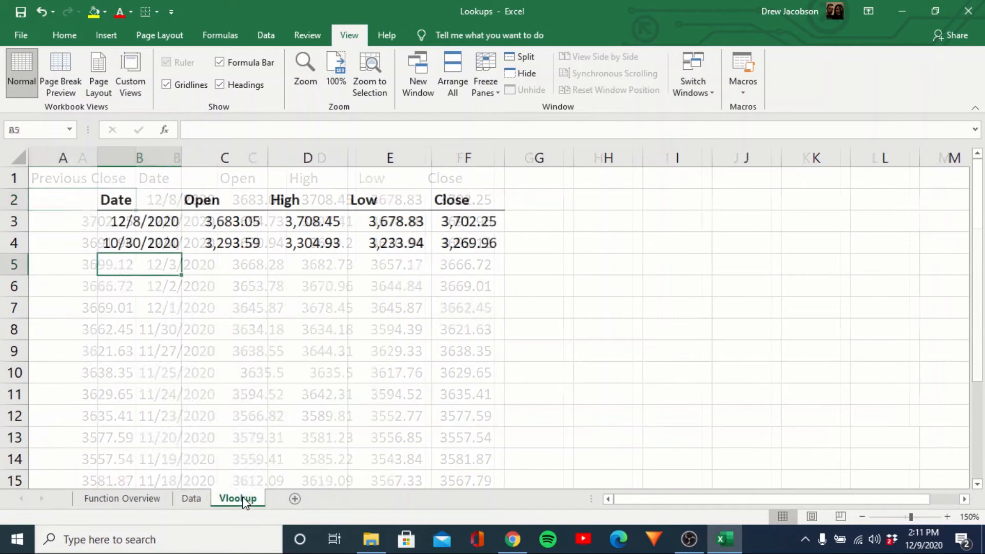
click(217, 220)
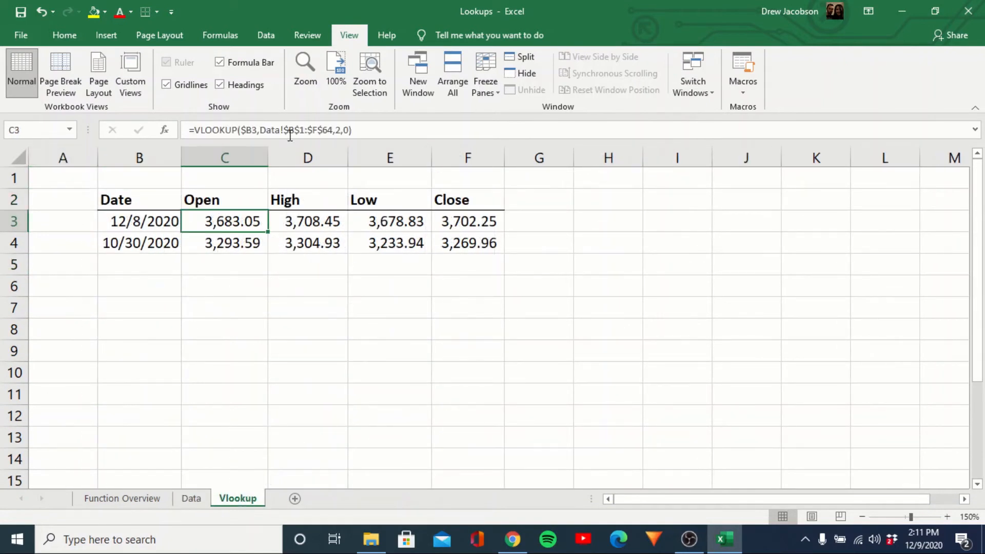
text(=v)
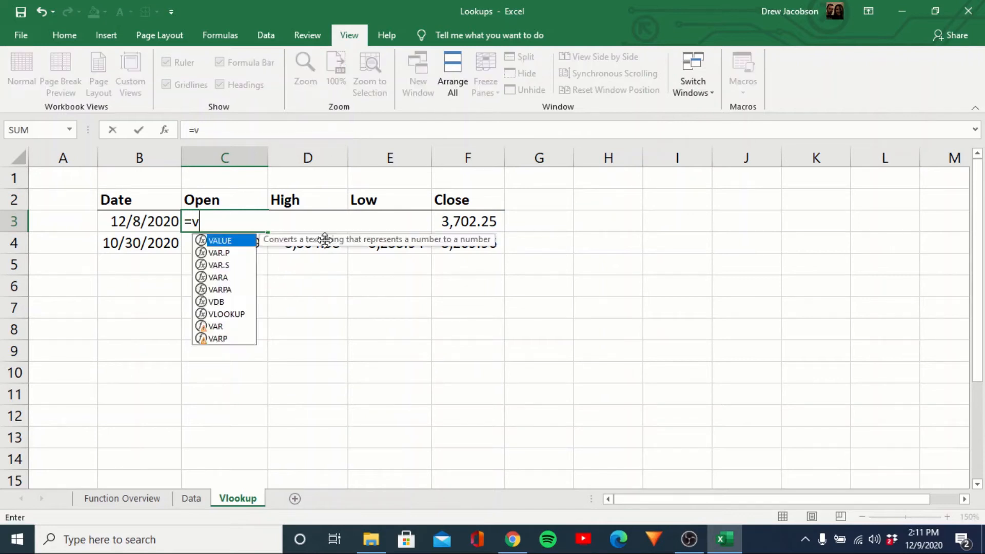
text(lookup()
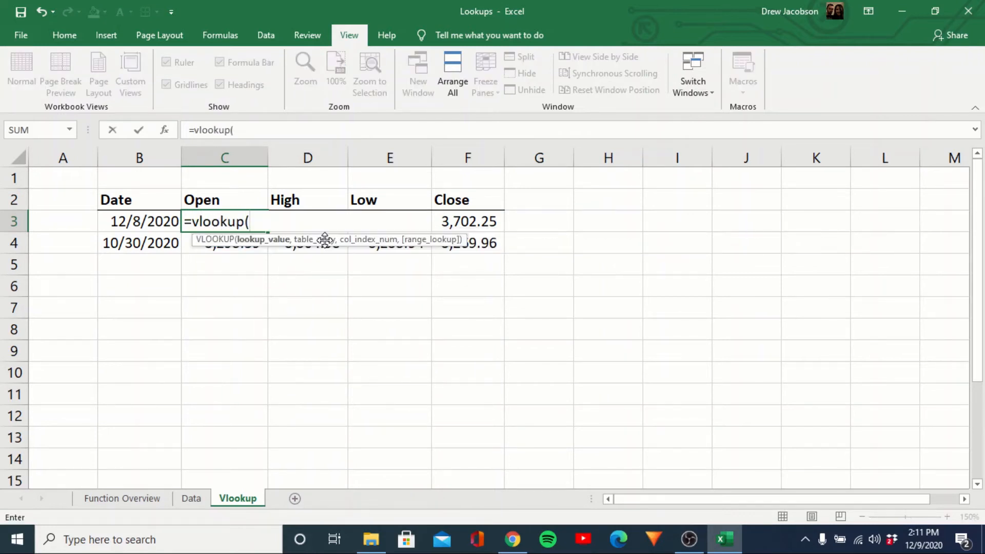
click(164, 221)
text(,)
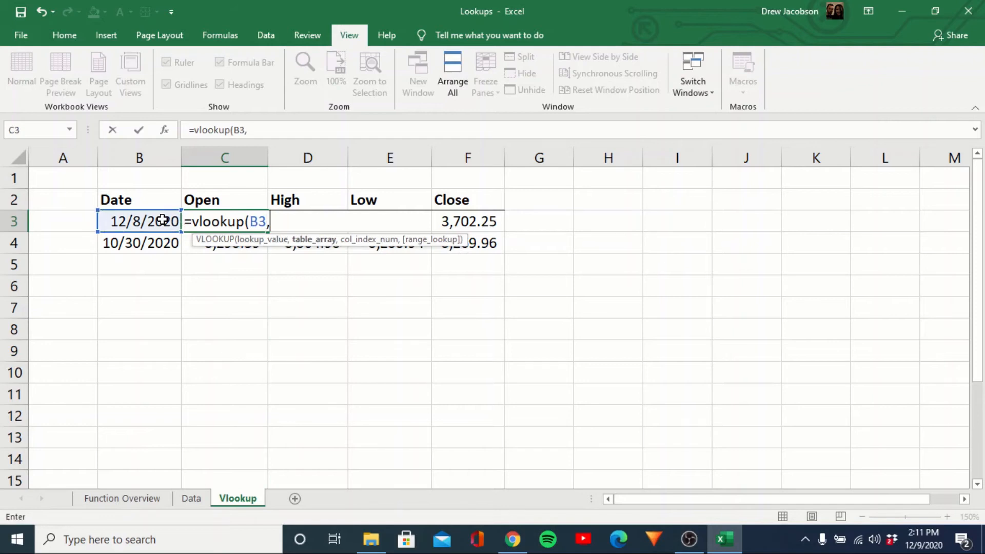
Use Data!A1:F64 as the table with column 3 and exact match, giving #N/A.
click(192, 498)
click(93, 178)
key(ctrl+shift+Right)
key(shift+Down)
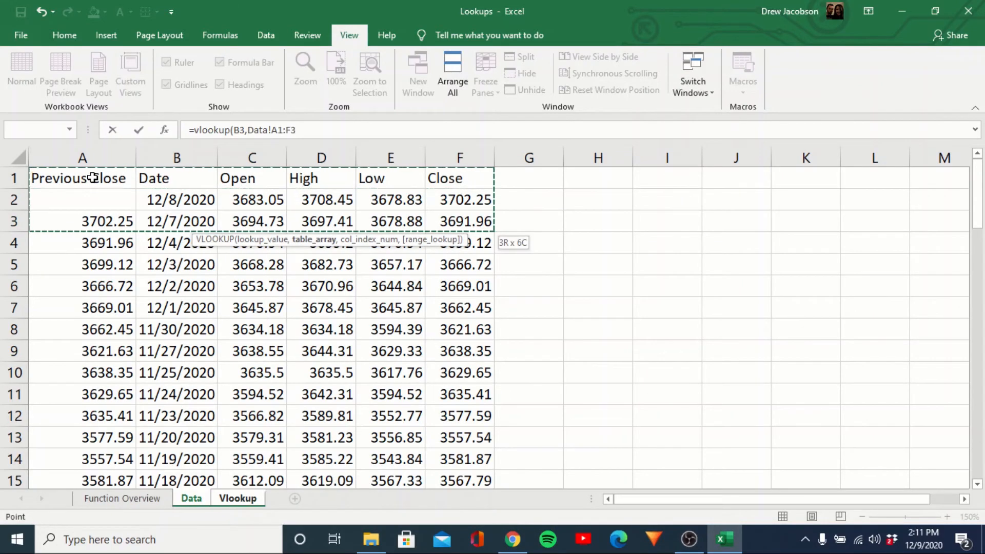
key(ctrl+shift+Down)
text(,)
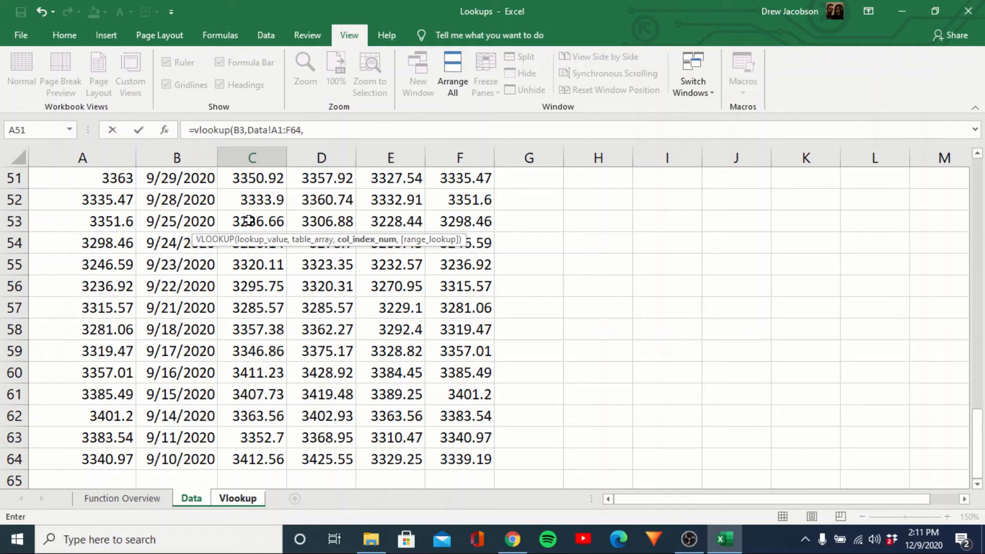
text(3,0))
key(Return)
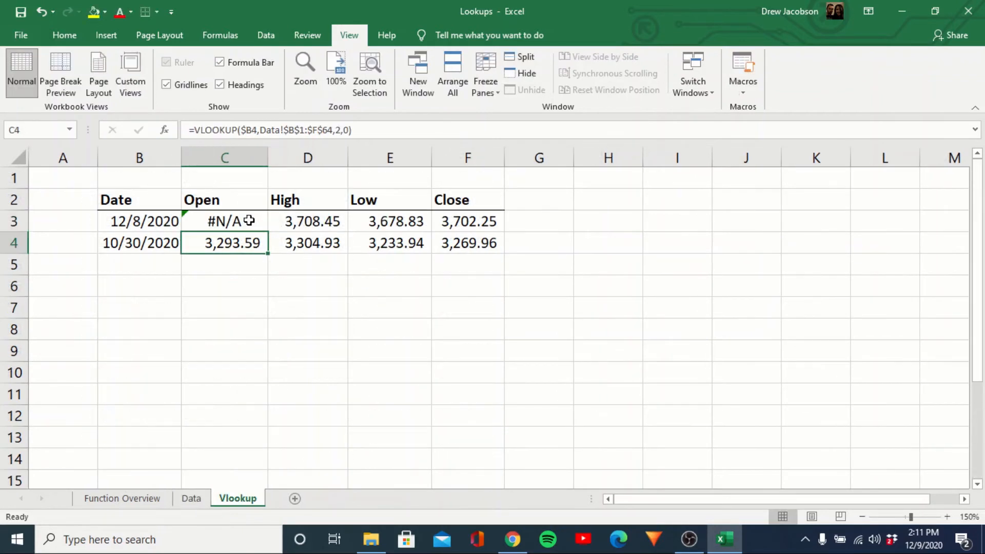
click(249, 220)
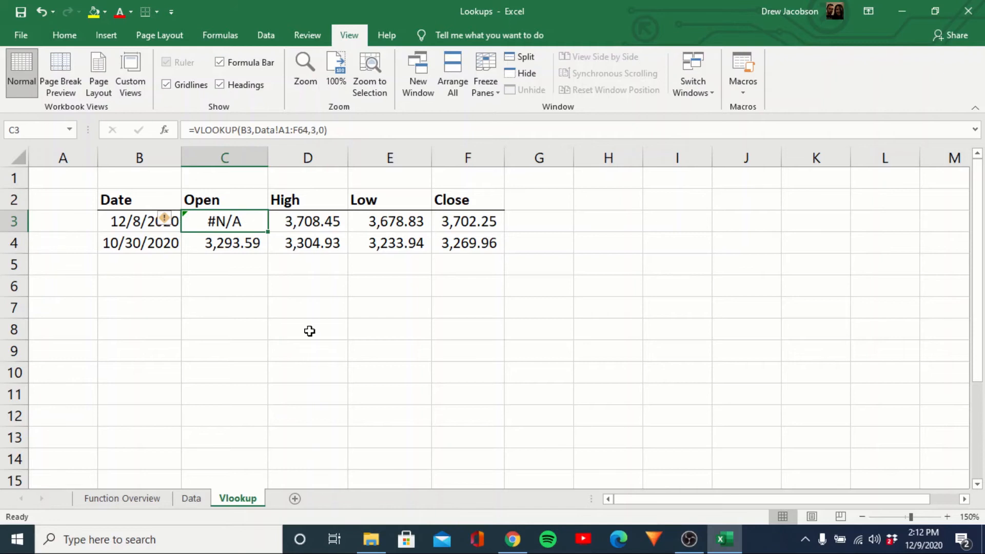
Compare the Previous Close and Date columns on the Data sheet.
click(139, 221)
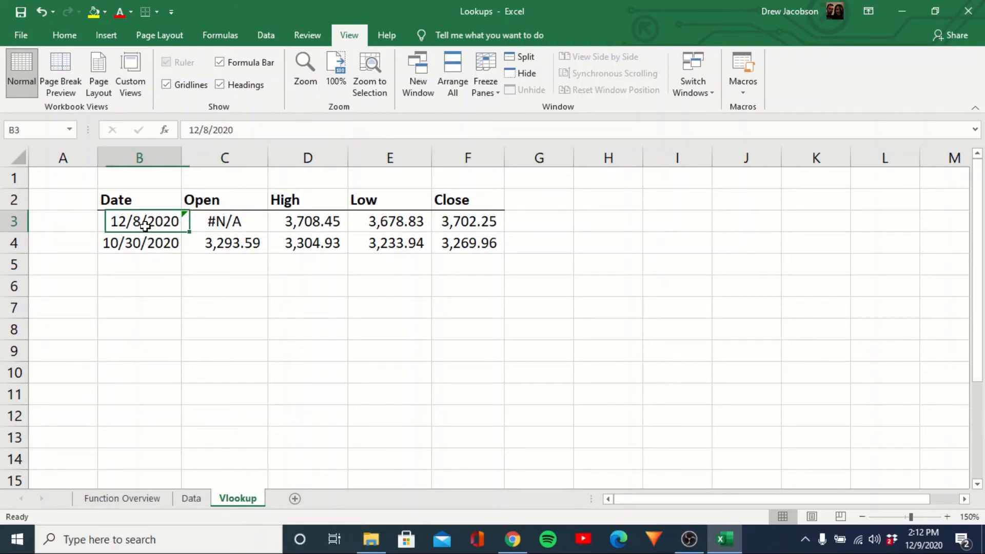
click(190, 500)
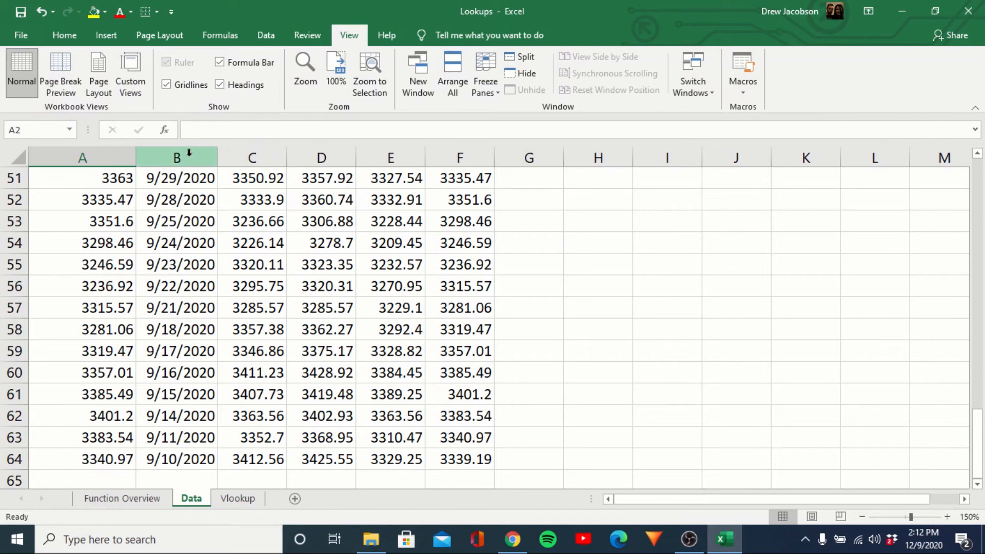
click(185, 157)
scroll(185, 288, up, 17)
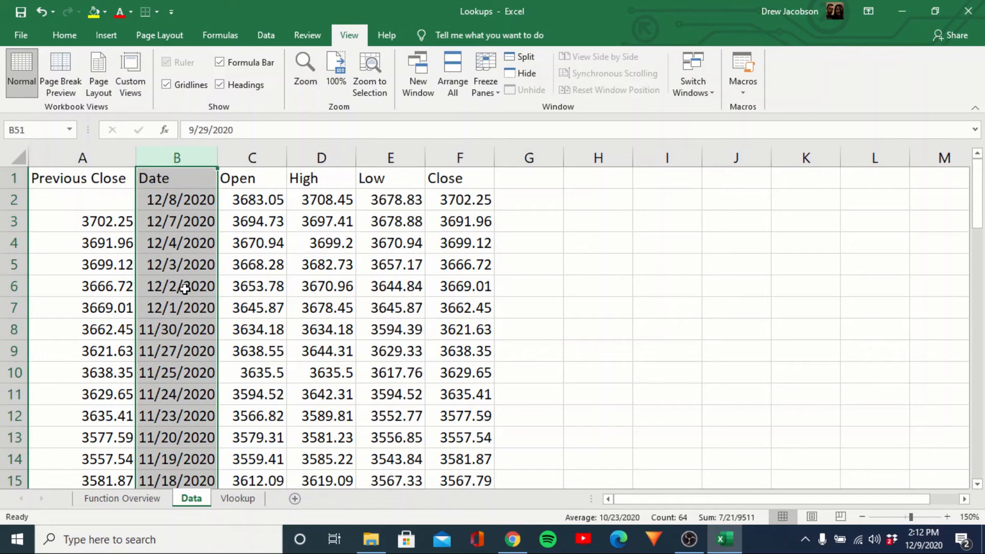
click(180, 156)
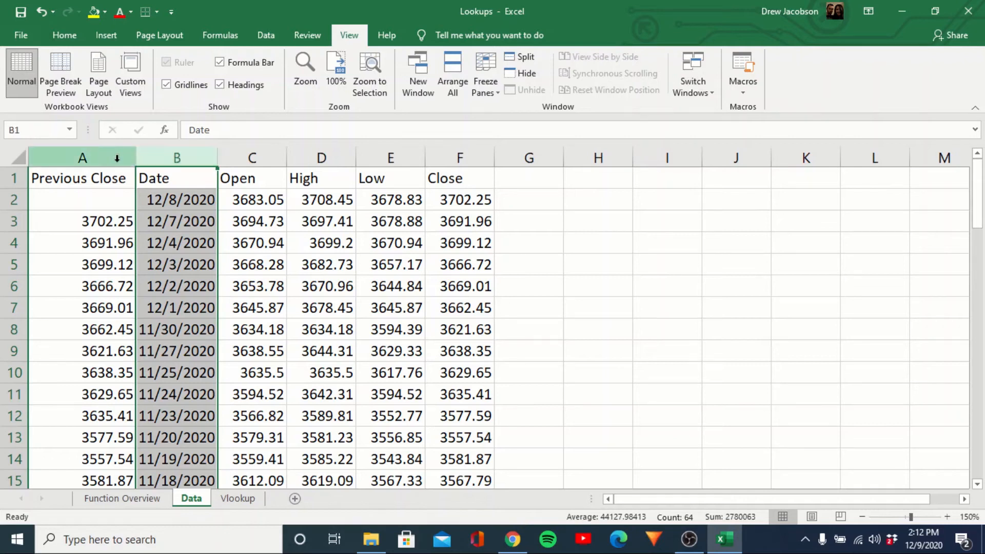
click(99, 156)
click(192, 157)
click(95, 157)
click(149, 157)
click(128, 160)
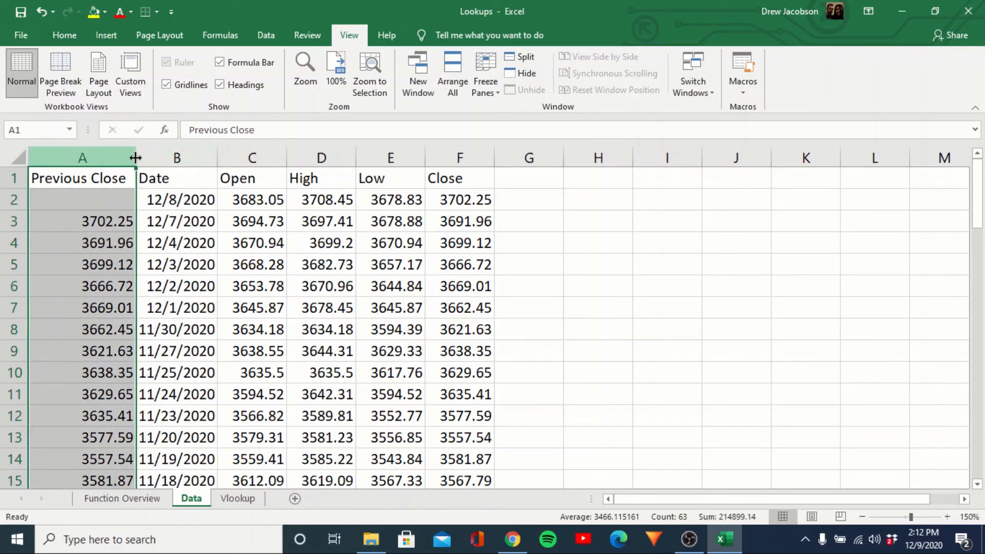
click(176, 156)
Undo four edits so C3 shows 3,683.05 again and Data's inserted empty column is removed.
click(232, 505)
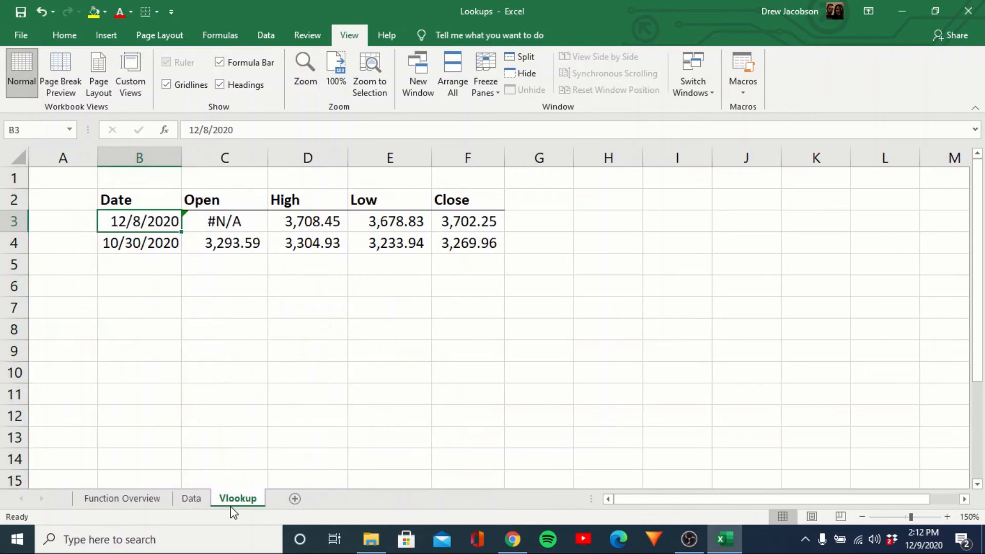
click(240, 222)
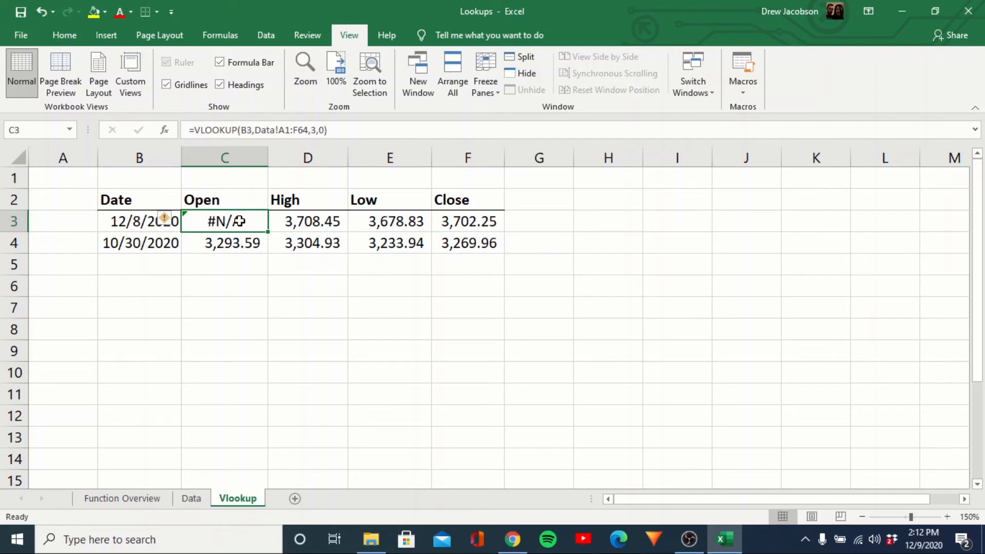
key(ctrl+z)
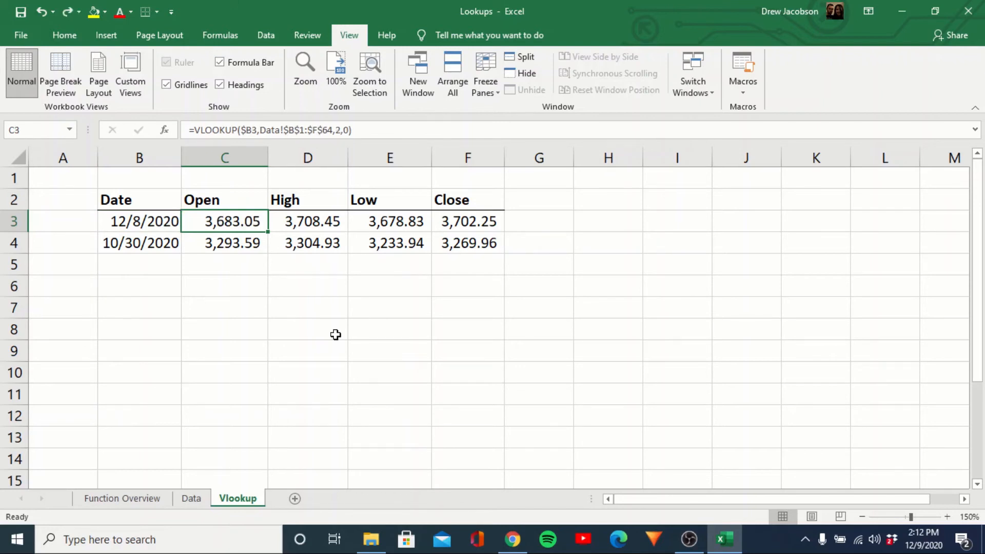
key(ctrl+z)
key(ctrl+z)
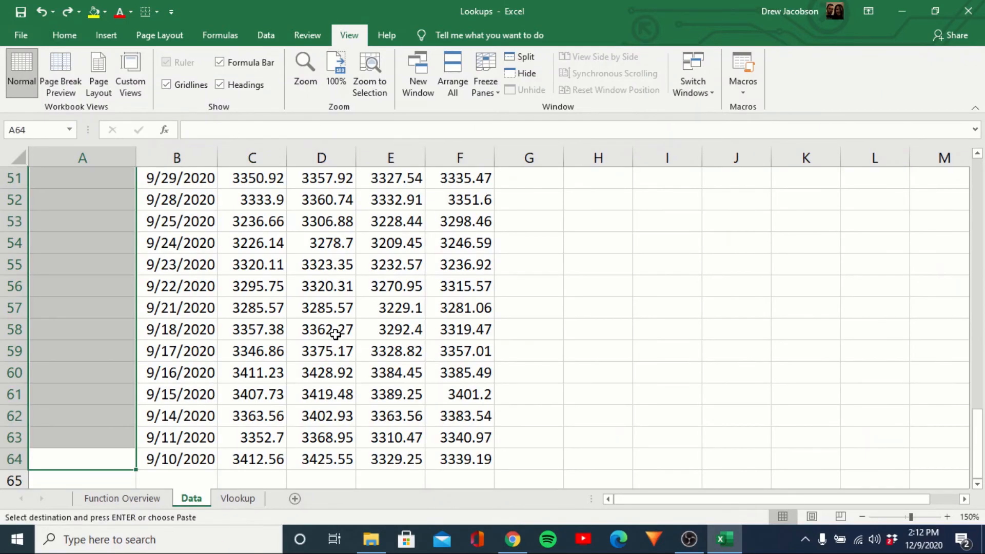
key(ctrl+z)
key(ctrl+z)
key(ctrl+z)
key(ctrl+z)
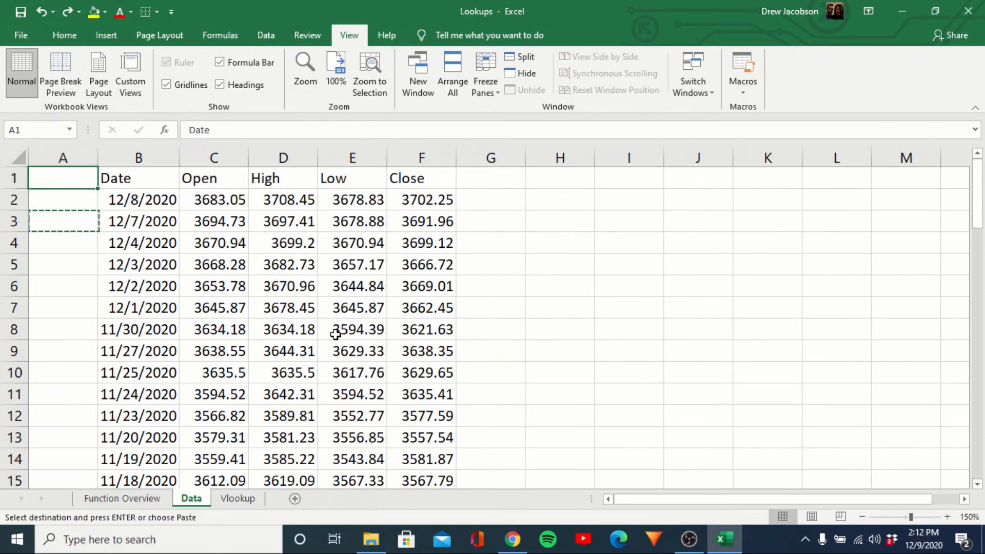
key(ctrl+z)
key(ctrl+z)
key(ctrl+z)
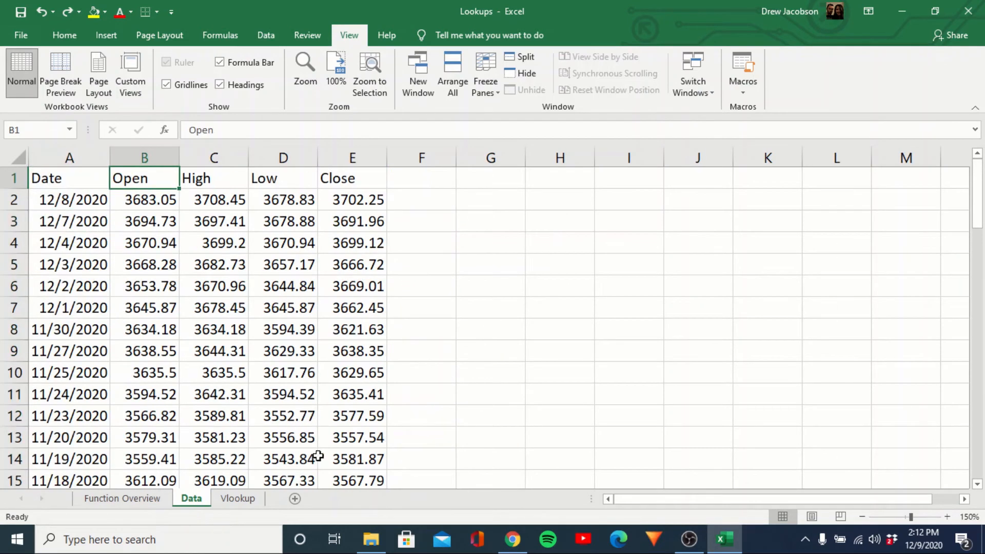
click(242, 499)
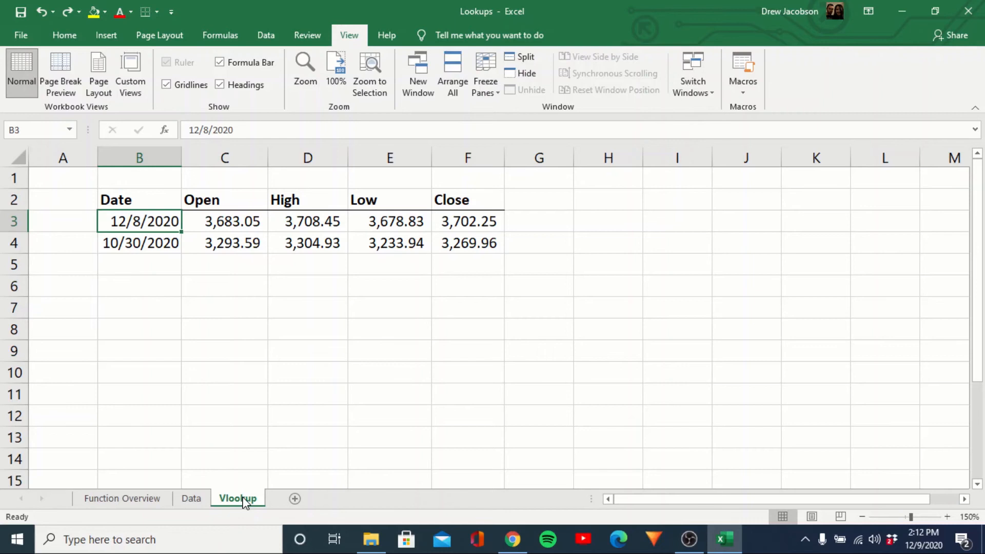
click(133, 499)
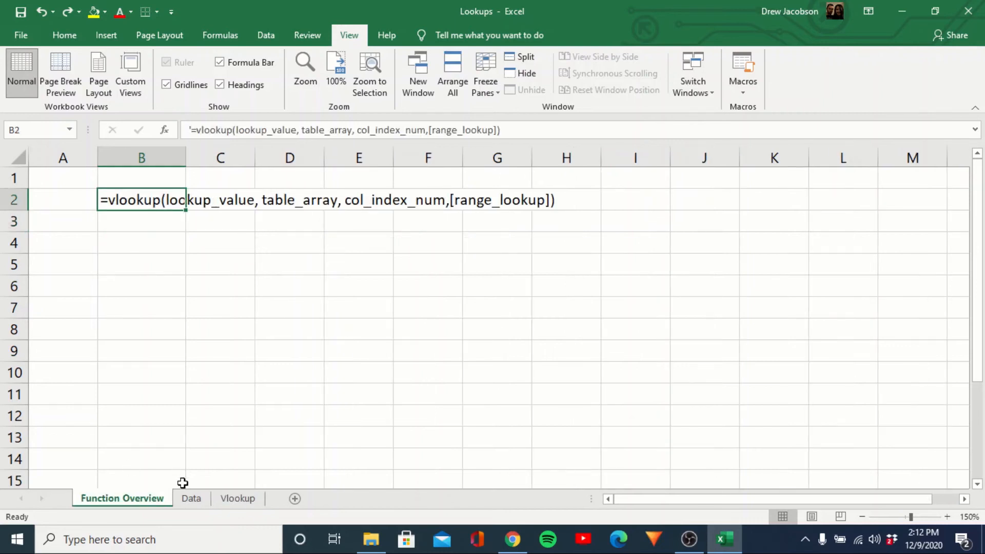
Add a 9/9/2020 row in A65 of Data, filling its four prices down from above.
click(187, 501)
click(126, 391)
key(Left)
key(ctrl+Down)
key(Down)
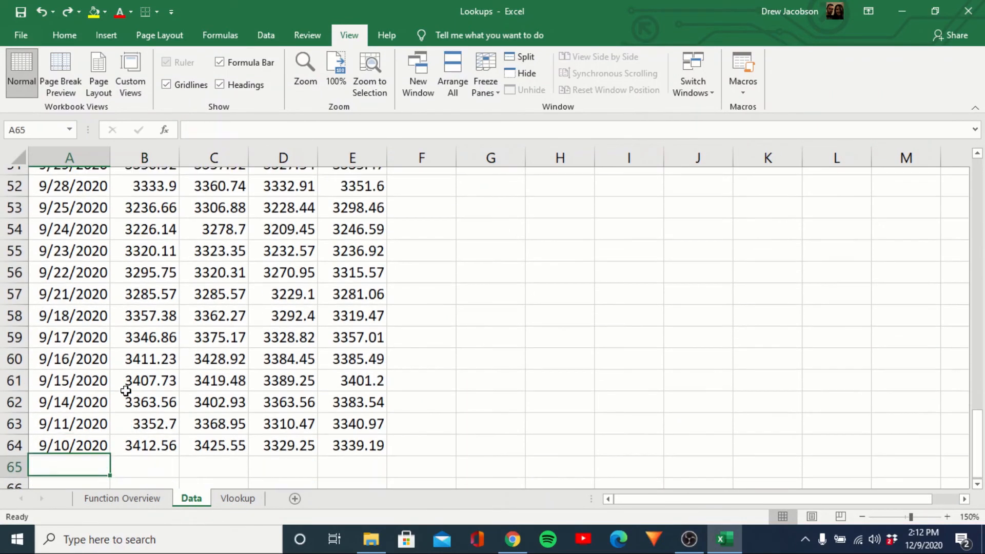
text(9/9)
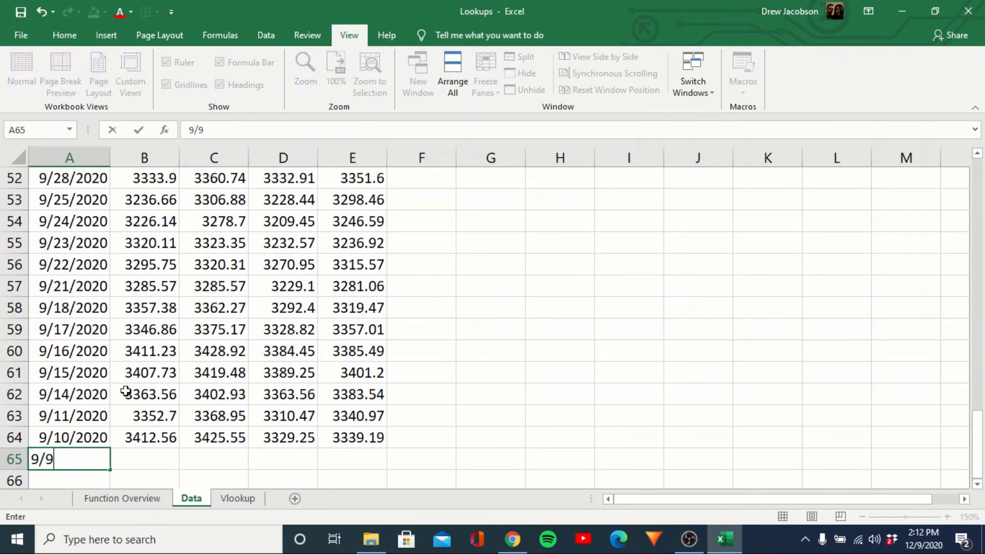
text(/2020)
key(Return)
key(Up)
key(Right)
key(ctrl+d)
key(Right)
key(ctrl+d)
key(Right)
key(ctrl+d)
key(Right)
key(ctrl+d)
key(Left)
key(Left)
key(Left)
key(Left)
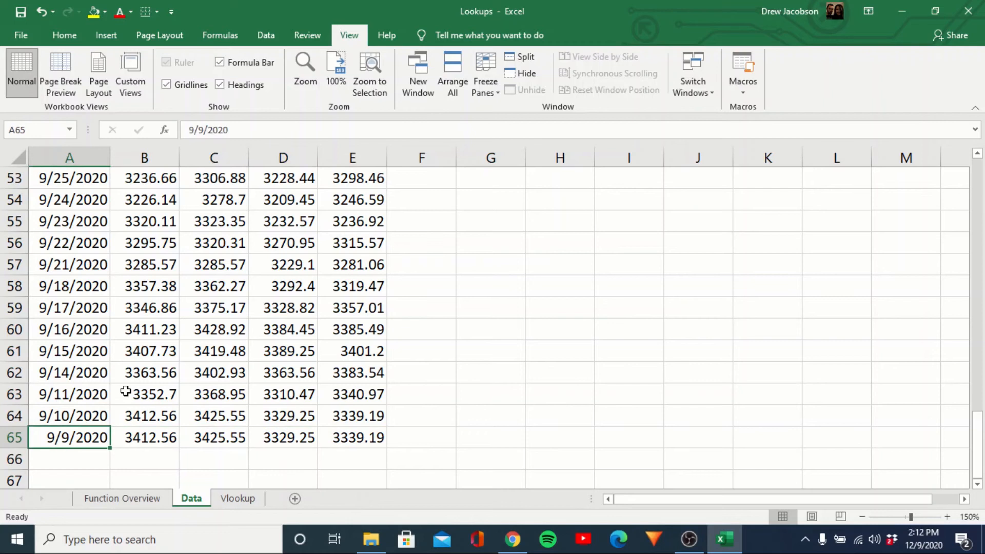
Enter 9/9/20 in Vlookup B5 and fill the lookups down into C5:F5, giving #N/A.
click(237, 498)
click(154, 266)
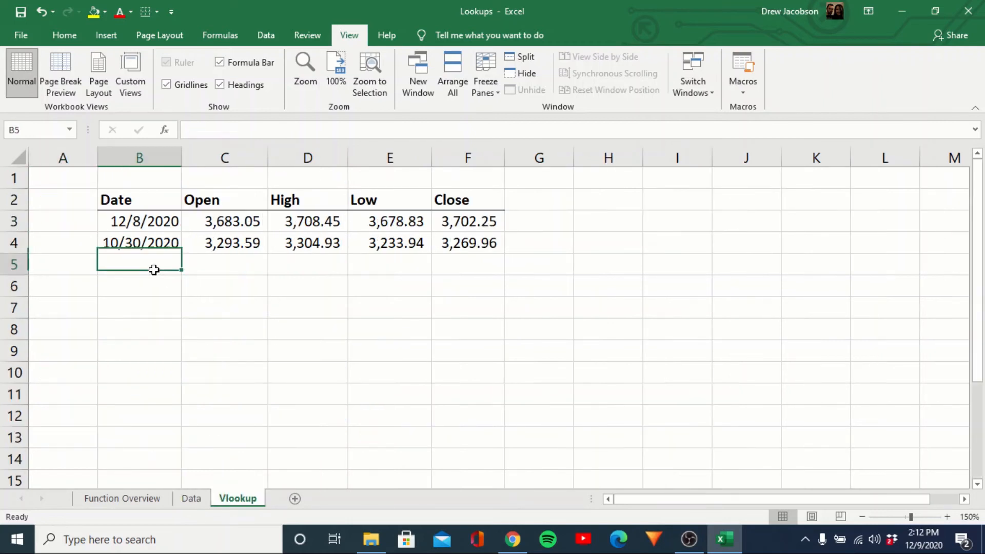
text(9/9/20)
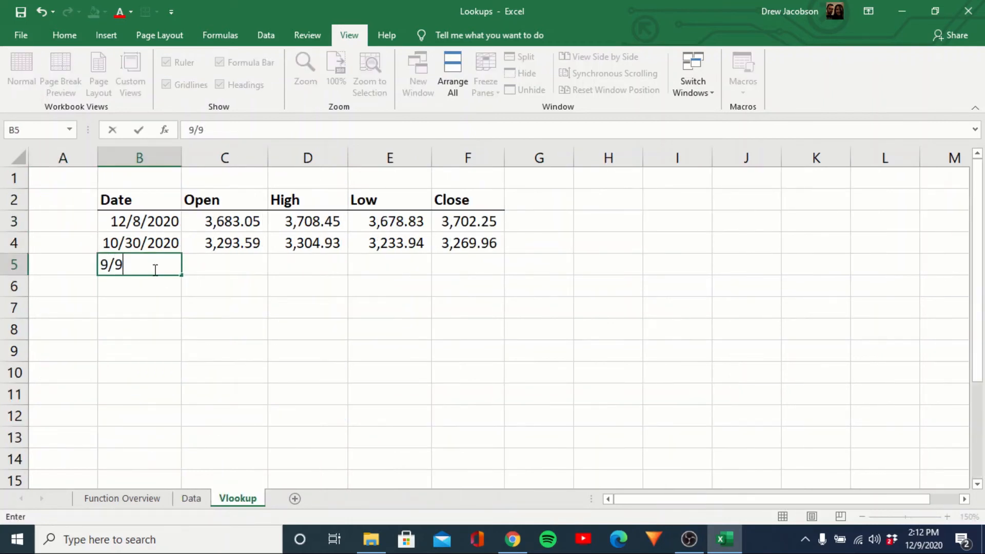
key(Right)
key(ctrl+d)
key(Right)
key(ctrl+d)
key(Right)
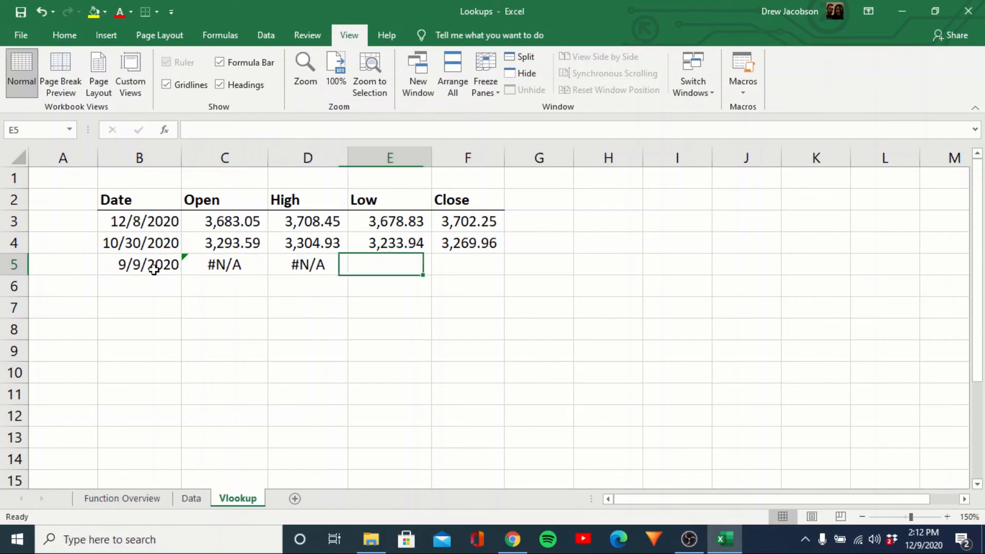
key(ctrl+d)
key(Right)
key(ctrl+d)
key(Left)
key(Left)
key(Left)
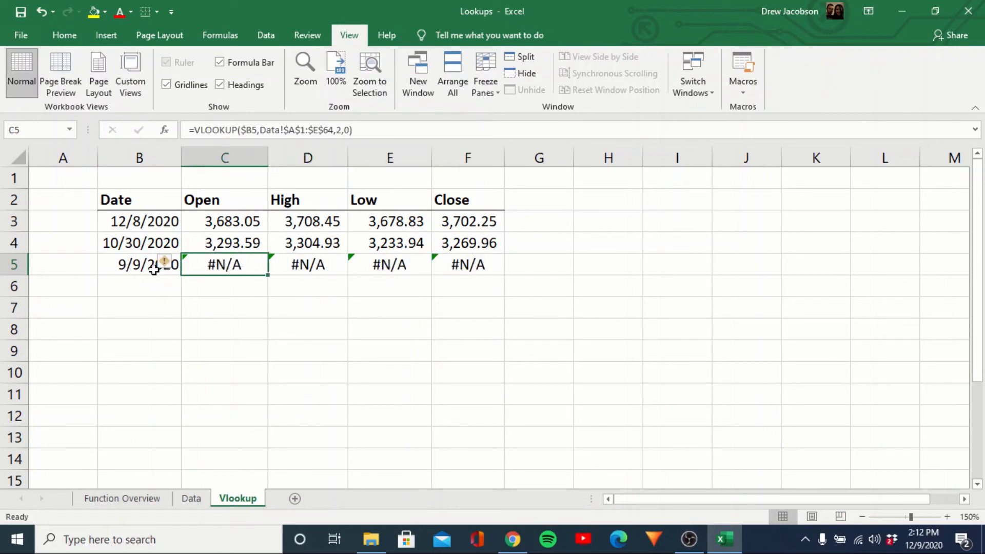
Replace C5's table_array with whole columns A through E of the Data sheet.
click(330, 130)
key(shift+Left)
key(shift+Left)
key(shift+Left)
key(shift+Left)
key(shift+Left)
key(shift+Left)
key(shift+Left)
key(shift+Left)
key(shift+Left)
key(shift+Left)
key(shift+Left)
key(shift+Left)
key(shift+Left)
key(shift+Left)
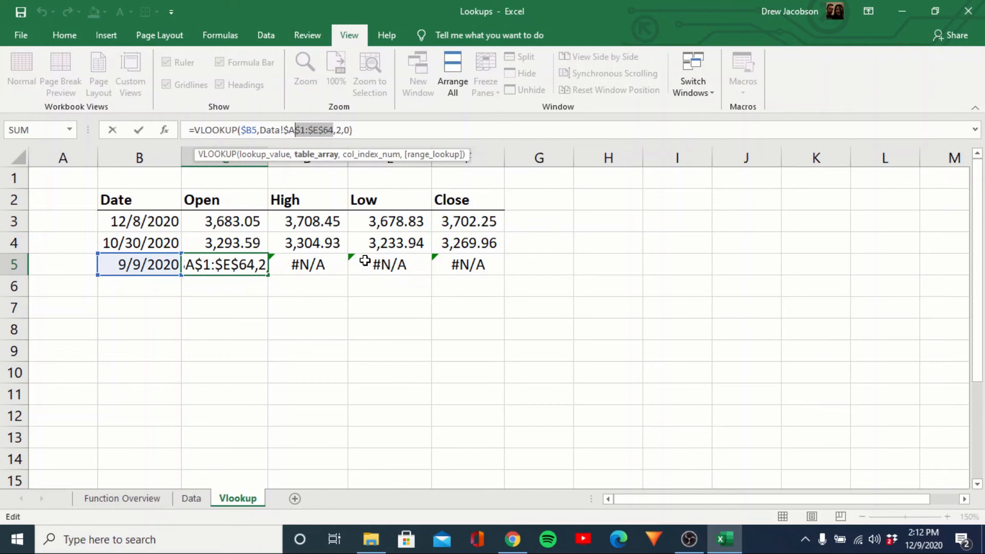
key(BackSpace)
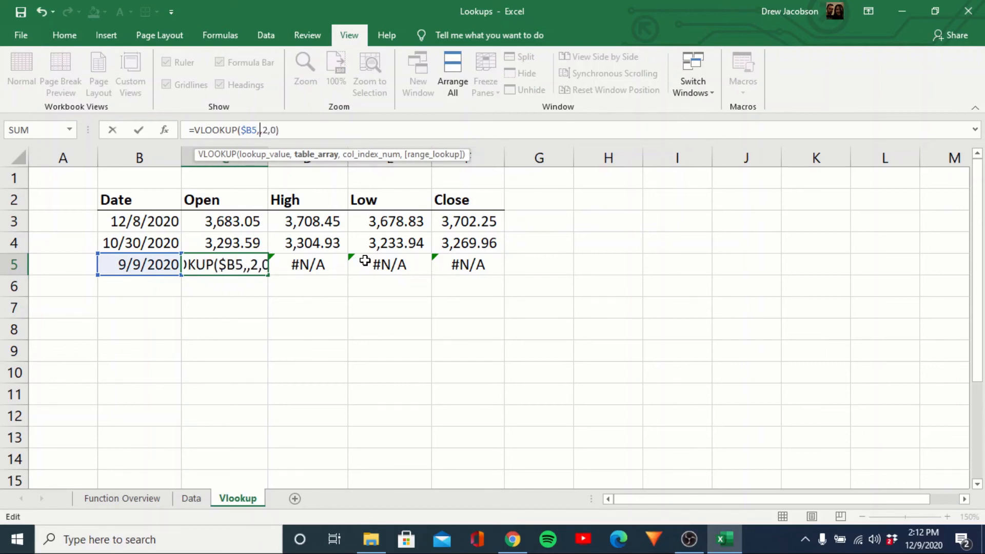
click(191, 498)
drag(69, 158, 345, 165)
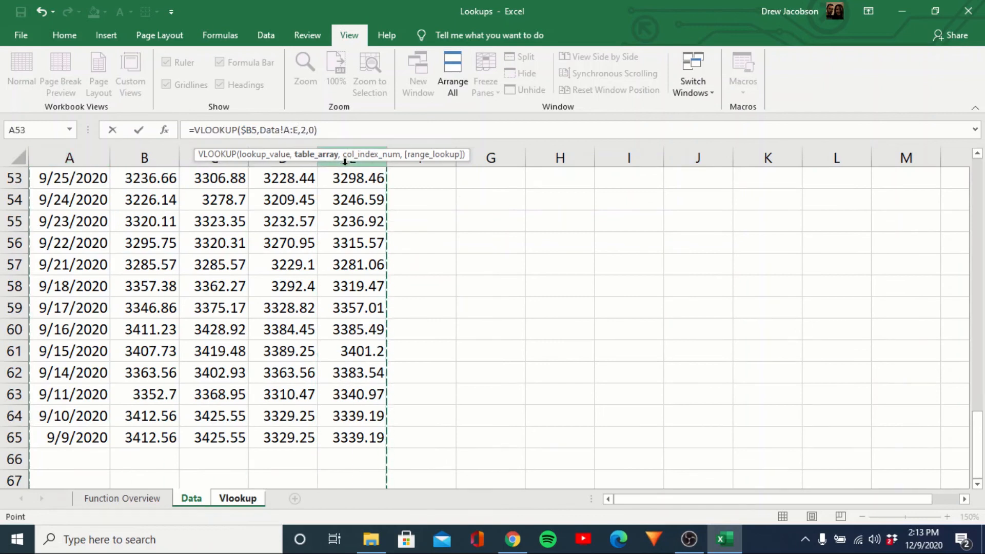
key(Return)
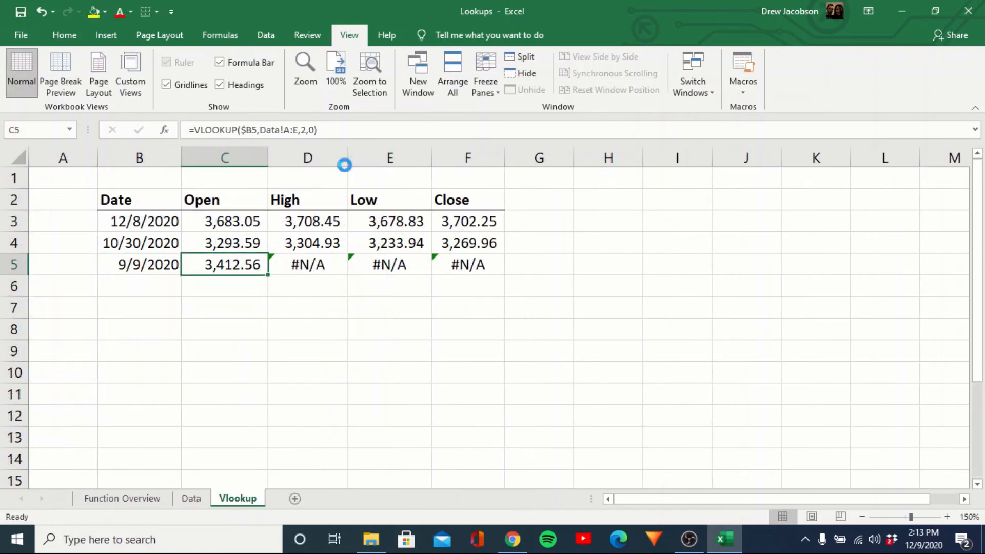
Copy C5 toward D5:F5, then cancel the Paste Special and return to C5.
key(ctrl+c)
key(Right)
key(shift+Right)
key(shift+Right)
key(ctrl+alt+v)
key(Return)
key(Escape)
key(Down)
key(Left)
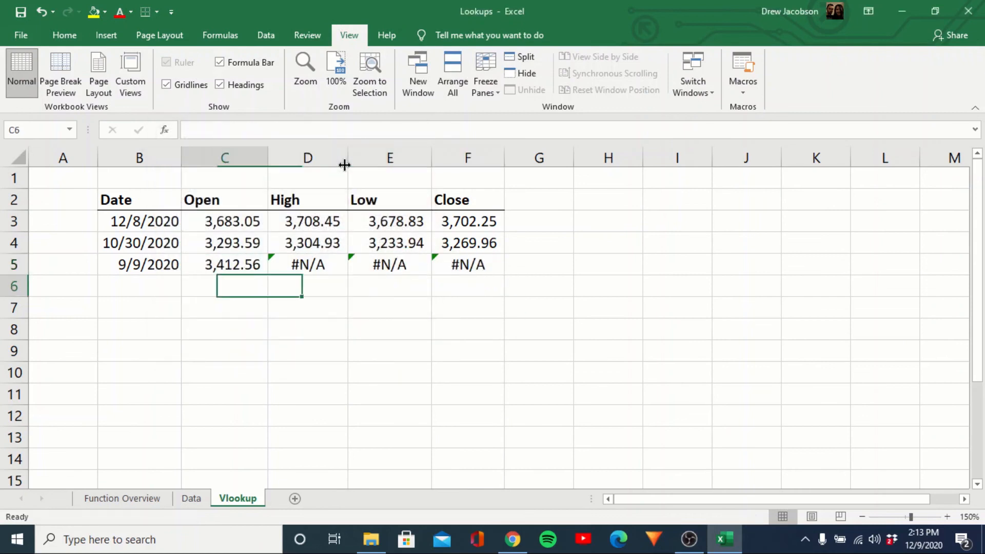
key(Up)
Make C5's whole-column range absolute as Data!$A:$E.
click(288, 128)
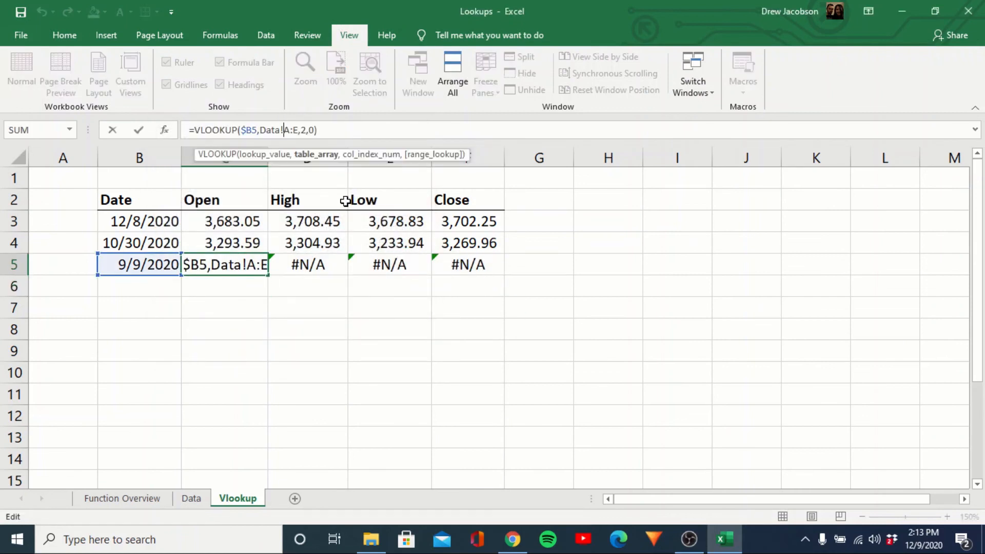
key(F4)
key(Right)
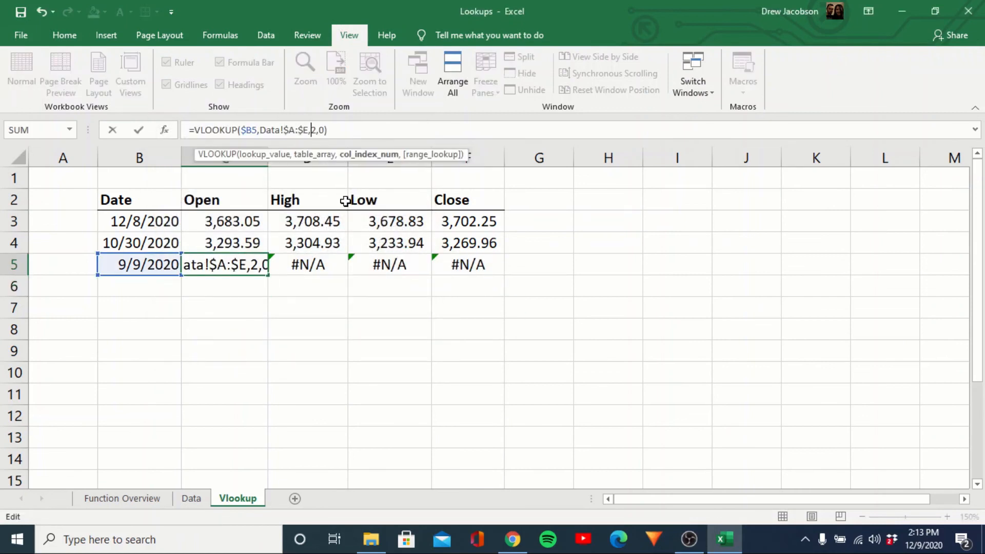
key(Return)
key(Up)
Paste C5's formula into D5:F5 as formulas only, so all four return 3,412.56.
key(ctrl+c)
key(Right)
key(shift+Right)
key(shift+Right)
key(alt+e)
key(s)
key(f)
key(Return)
key(Escape)
key(Left)
key(Down)
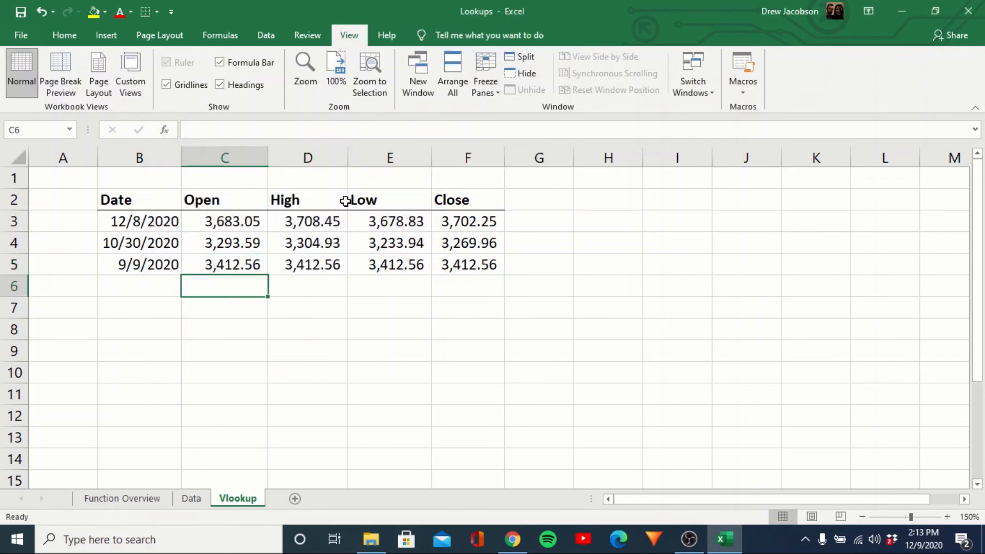
key(Up)
key(Left)
Change the col_index_num to 3 in the D5 and E5 lookups.
key(Right)
key(Right)
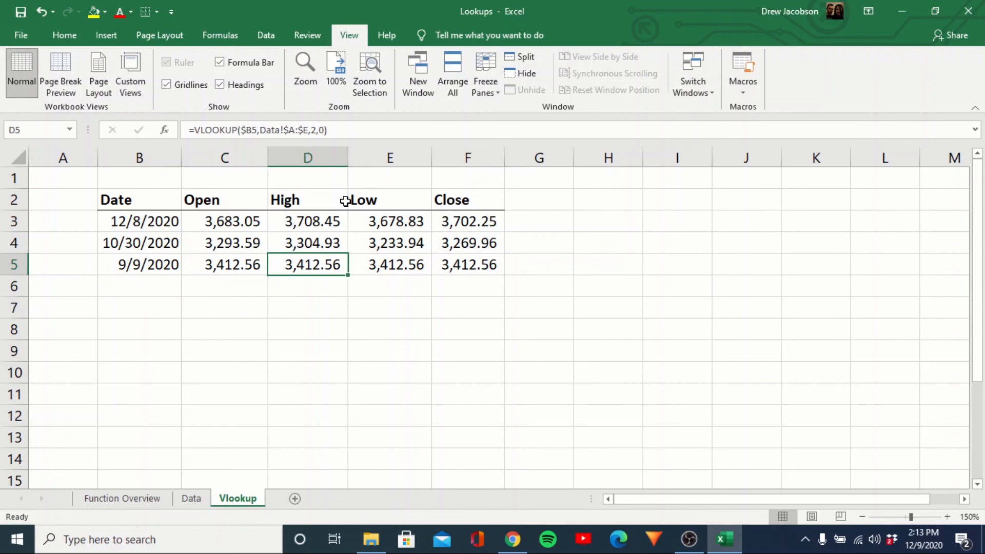
click(317, 131)
key(BackSpace)
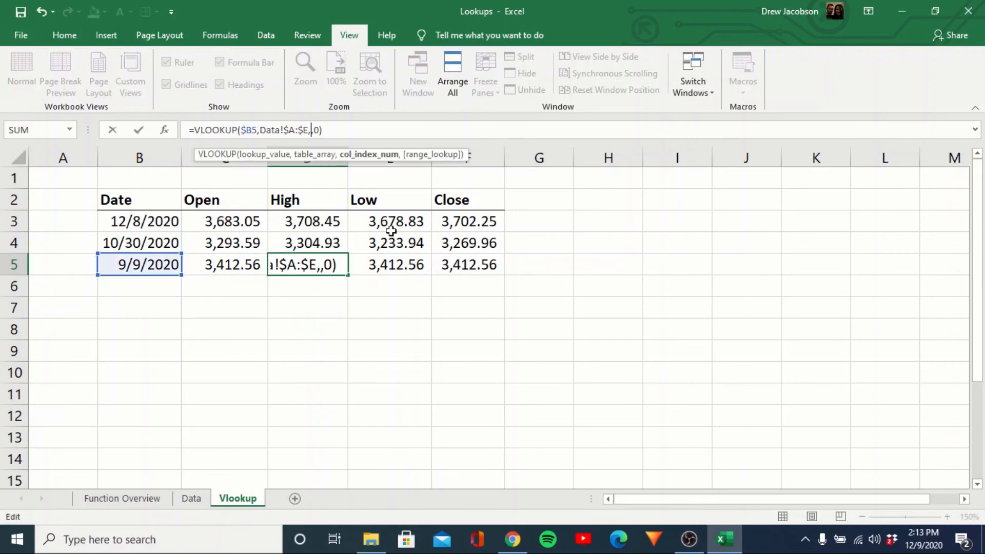
text(3)
key(Tab)
key(F2)
key(Left)
key(Left)
key(Left)
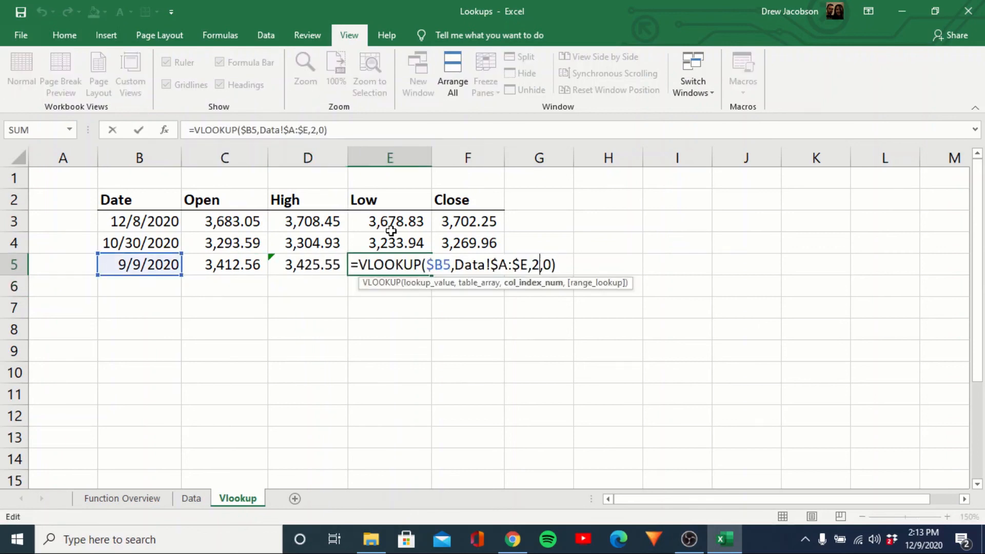
key(BackSpace)
text(3)
key(Return)
key(Right)
Change the Close lookup in F5 to column index 4.
key(Up)
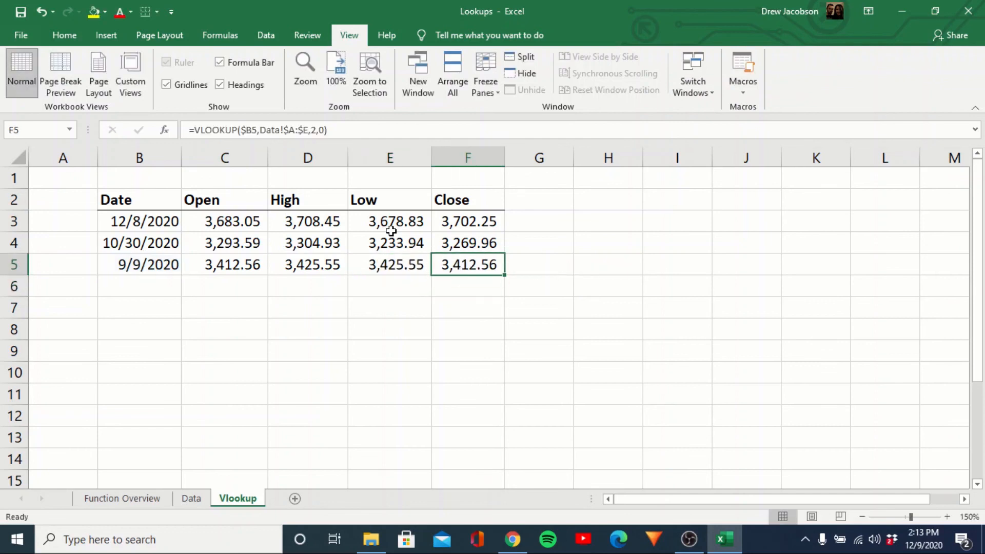
key(F2)
key(Left)
key(Left)
key(Left)
key(BackSpace)
text(4)
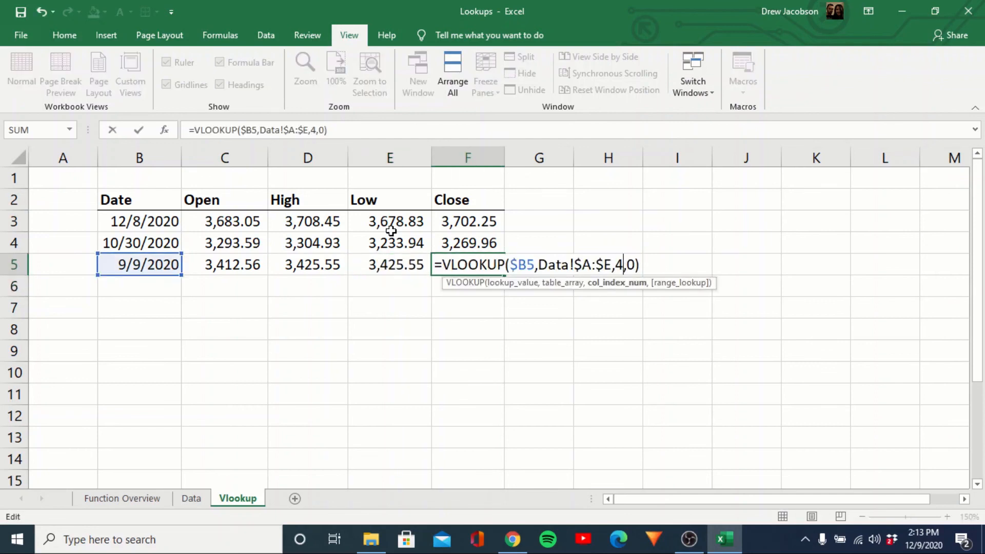
key(Return)
key(Left)
key(Left)
key(Left)
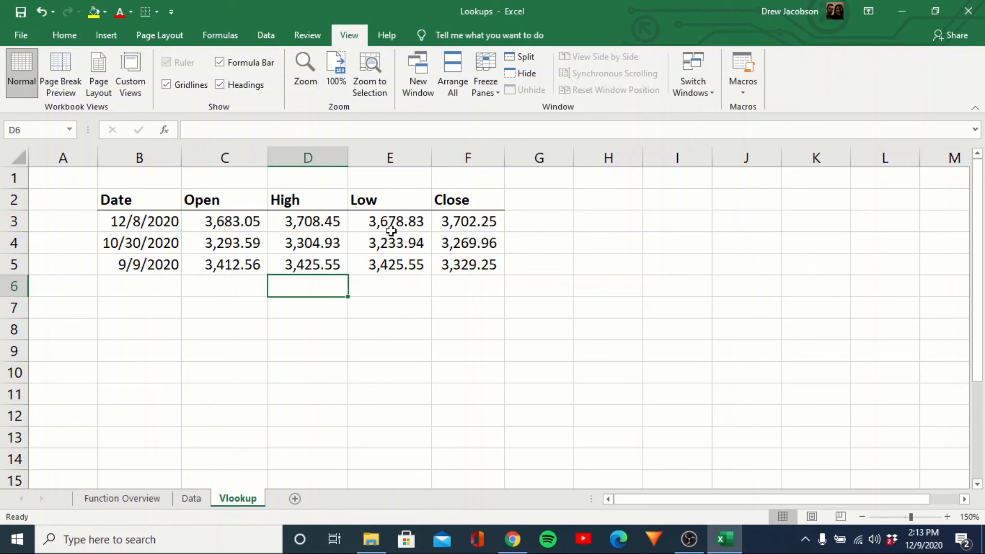
key(Up)
key(Right)
key(Right)
key(Right)
key(Left)
Change the Low lookup in E5 to column index 4.
click(318, 130)
key(BackSpace)
text(4)
key(Return)
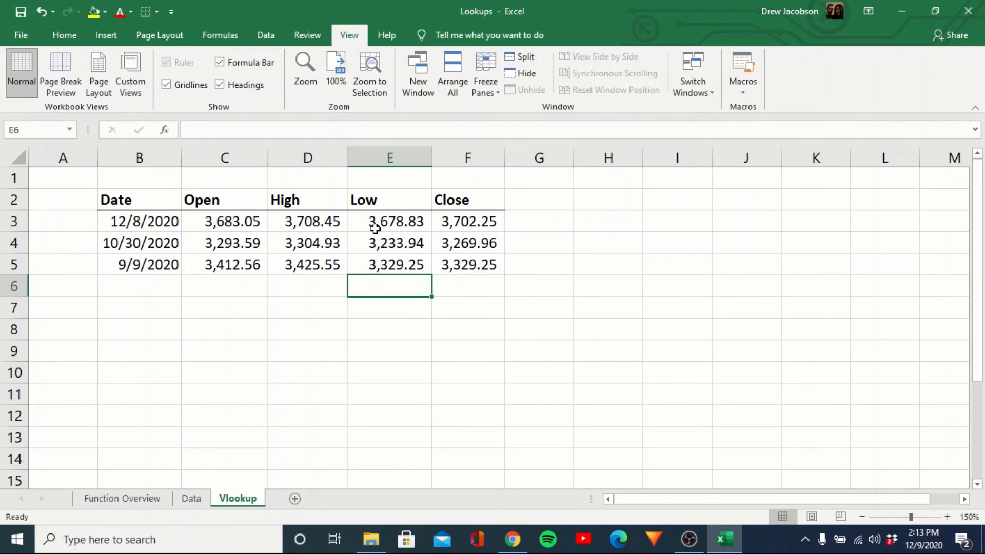